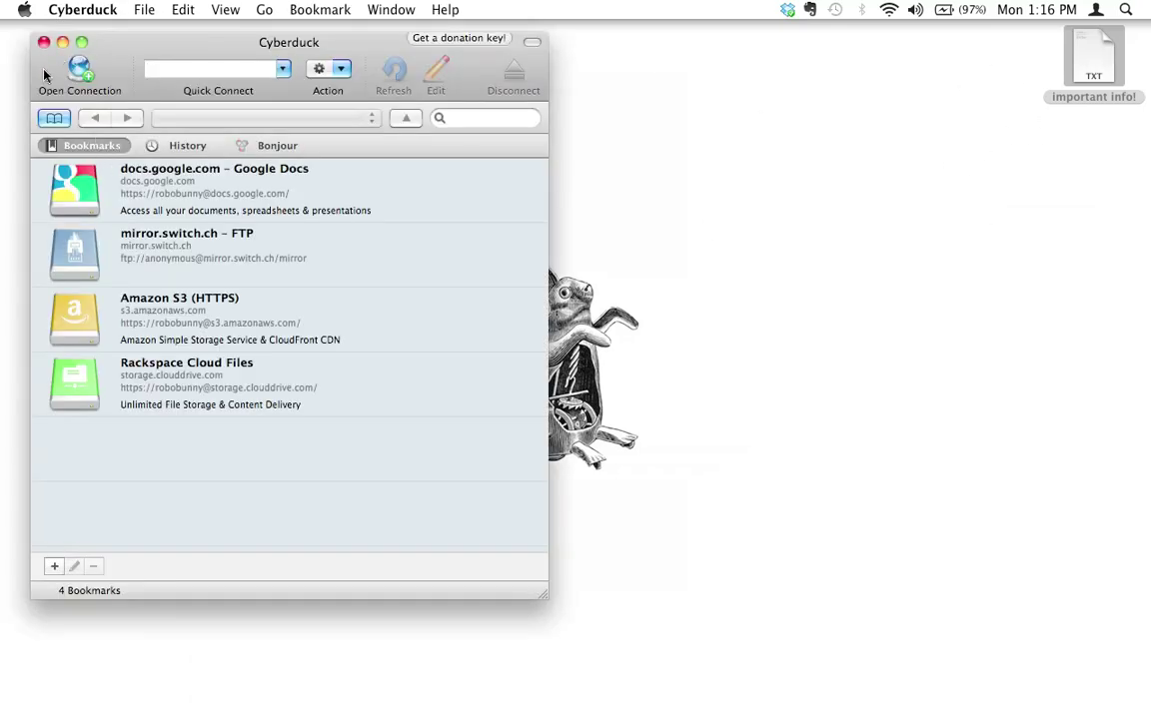
- Start a new Cyberduck connection with server robobunnyattack.com
left_click(46, 75)
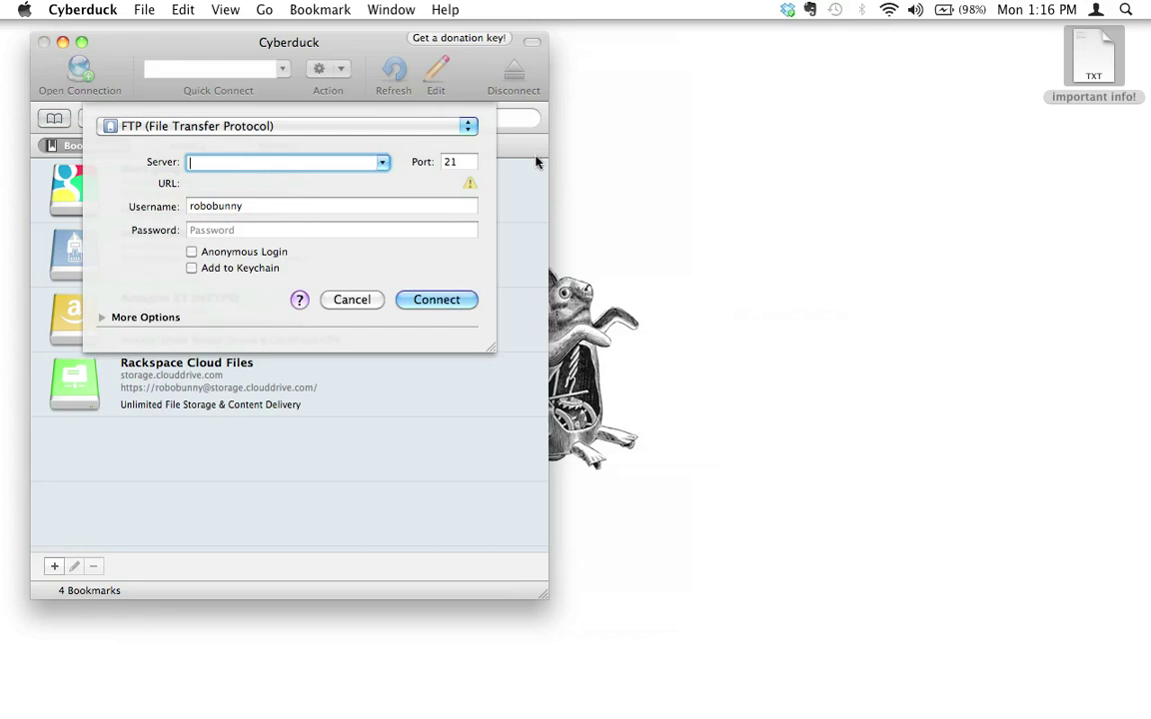
type("robobunnyattack.com")
key("Tab")
- Open the important info! notes and paste the shell account username into the connection sheet
double_click(1086, 62)
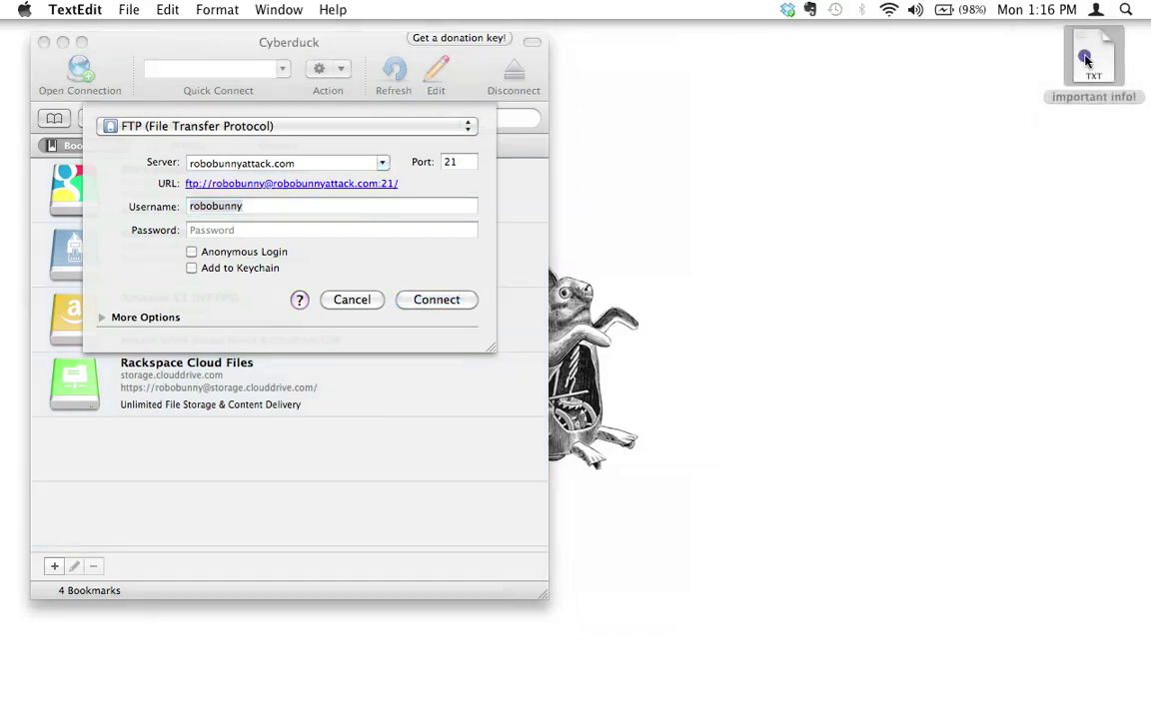
left_click_drag(373, 51, 964, 39)
double_click(796, 58)
key("super+c")
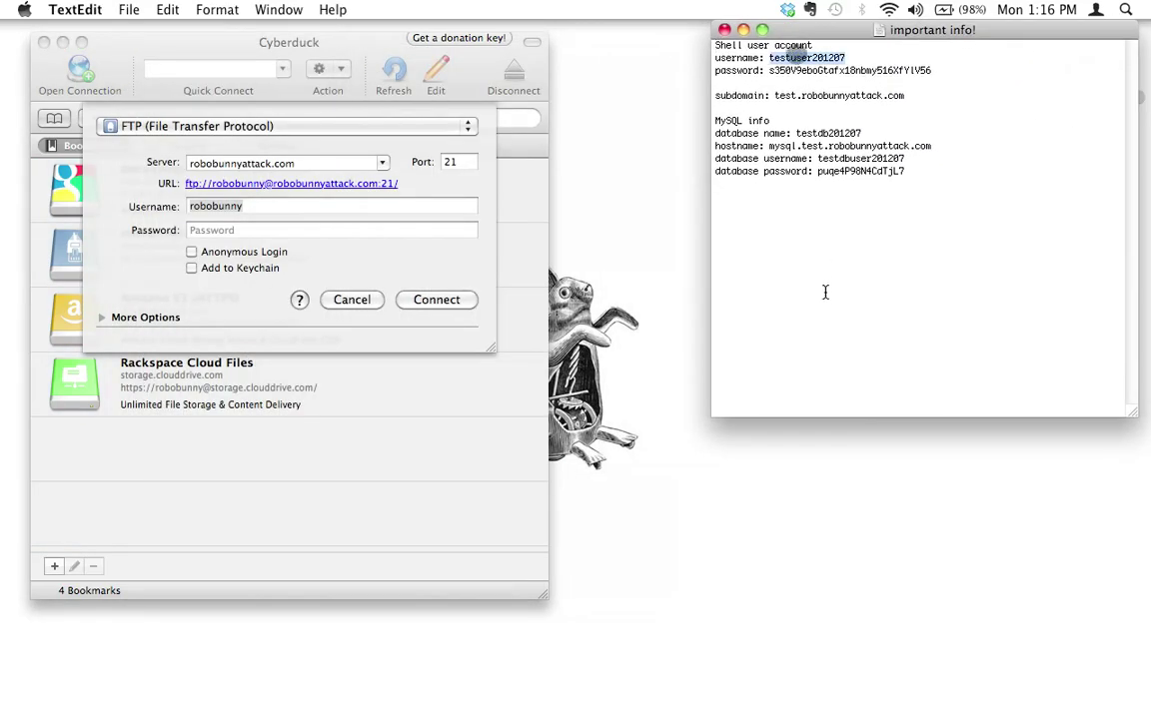
left_click(249, 206)
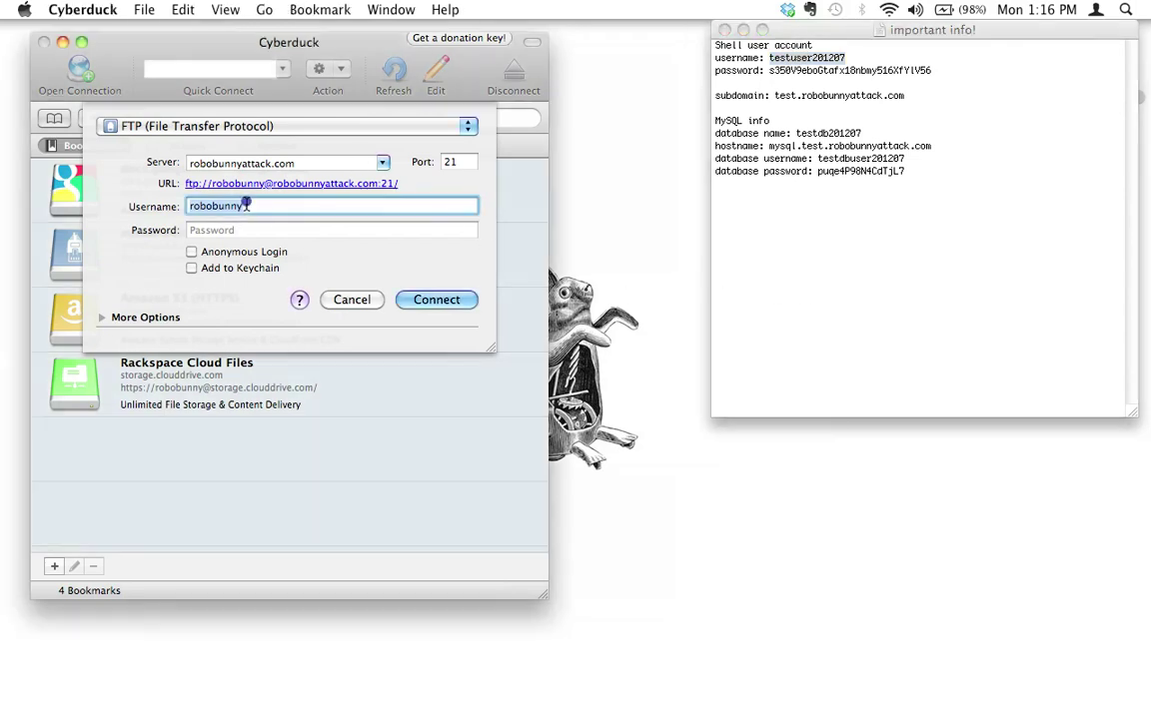
key("super+v")
key("Tab")
- Copy the shell account password from the notes into the sheet and connect
left_click(758, 216)
double_click(812, 71)
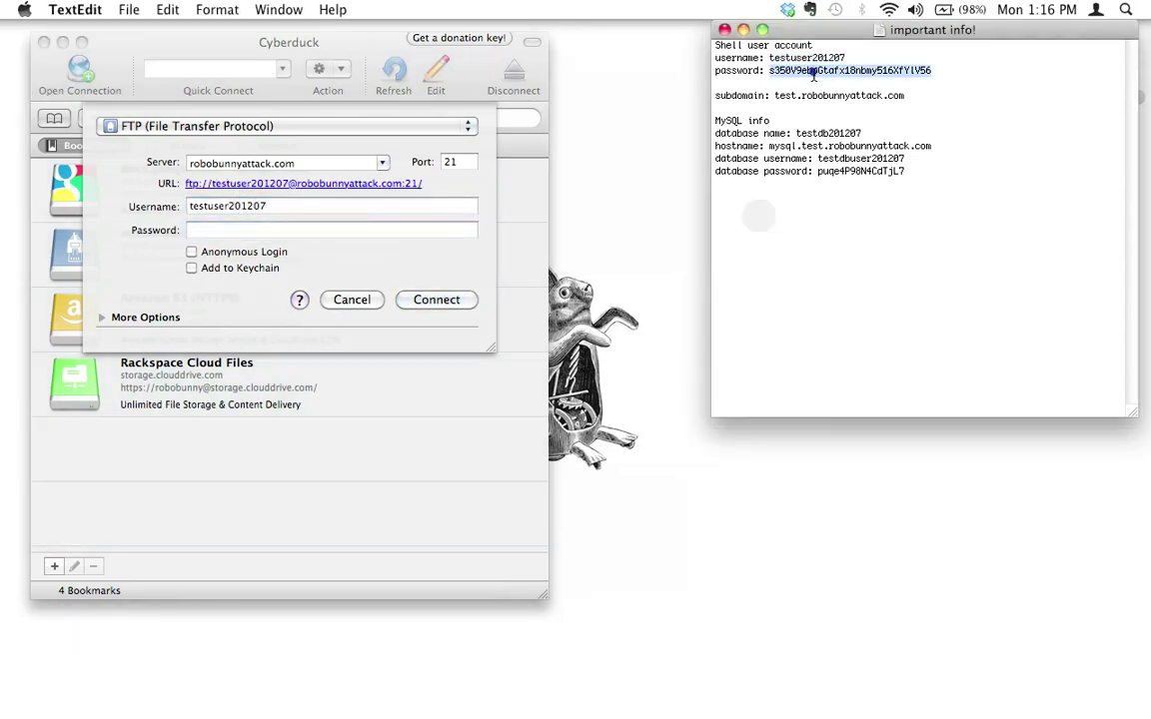
key("super+c")
left_click(314, 231)
key("super+v")
left_click(442, 300)
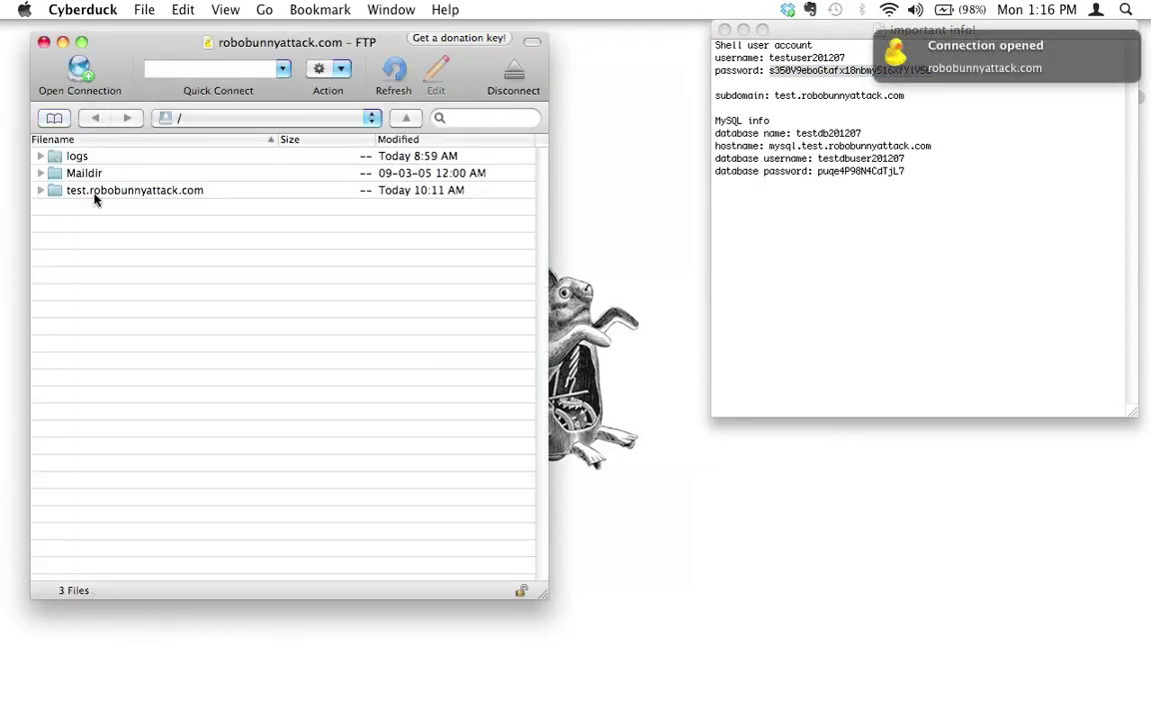
- Open the test.robobunnyattack.com folder and then its drupal folder
double_click(94, 191)
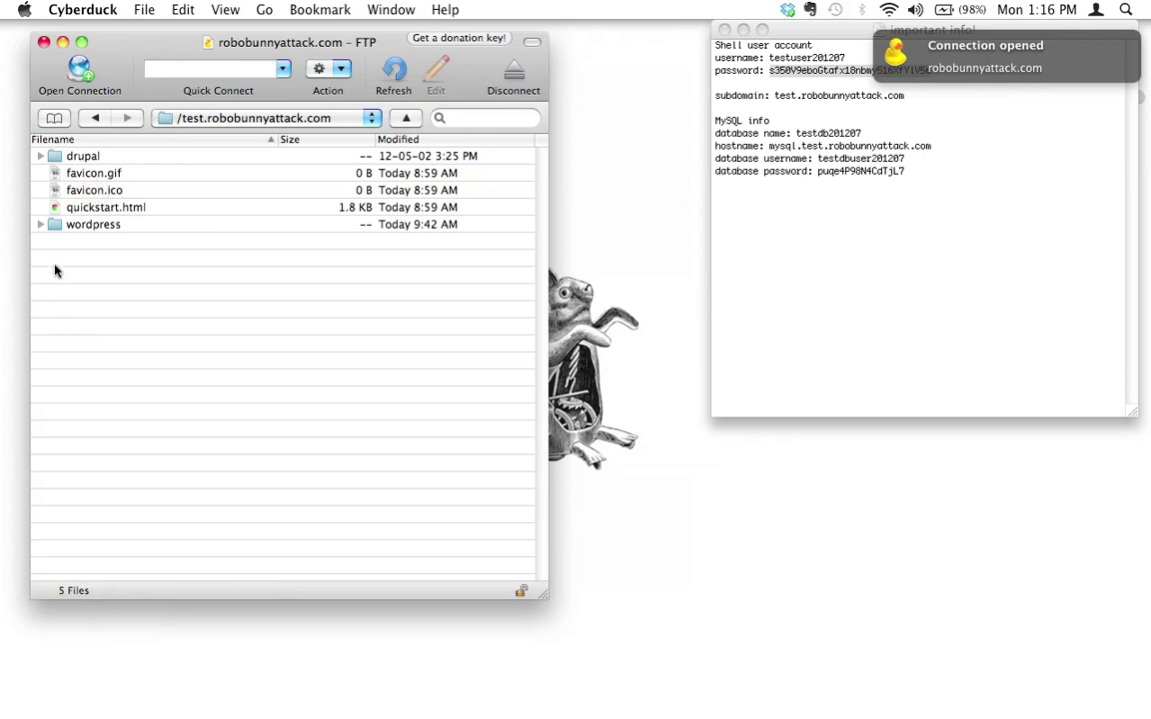
double_click(83, 158)
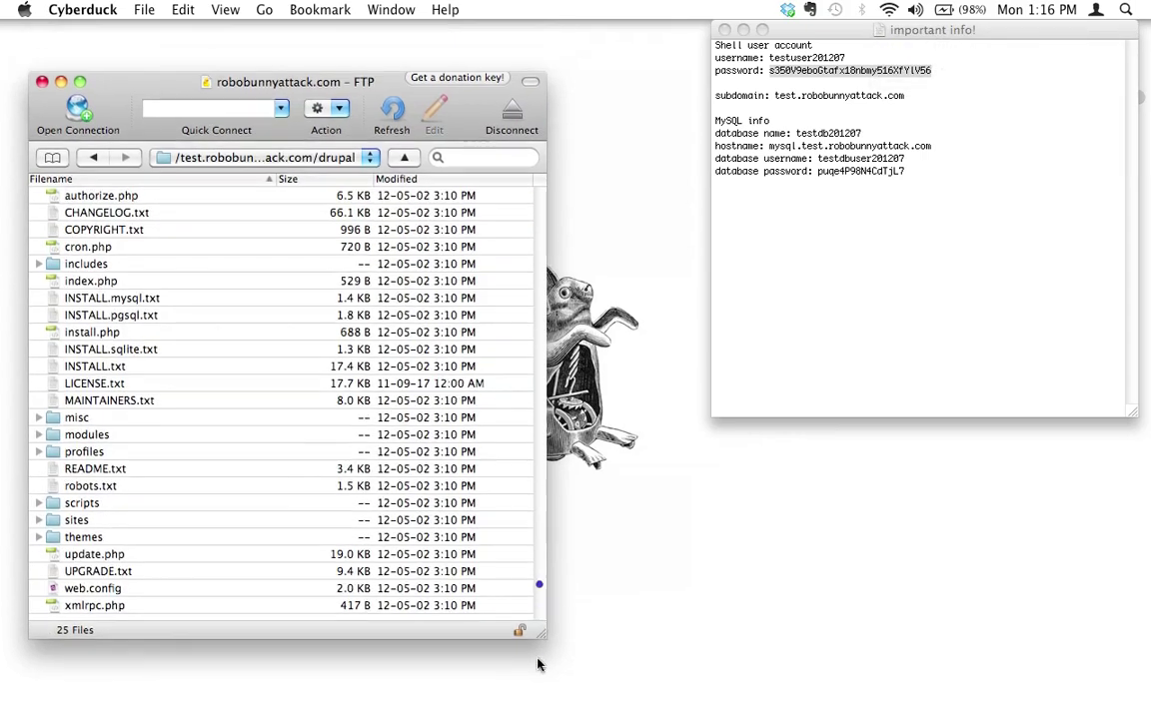
left_click_drag(536, 587, 570, 694)
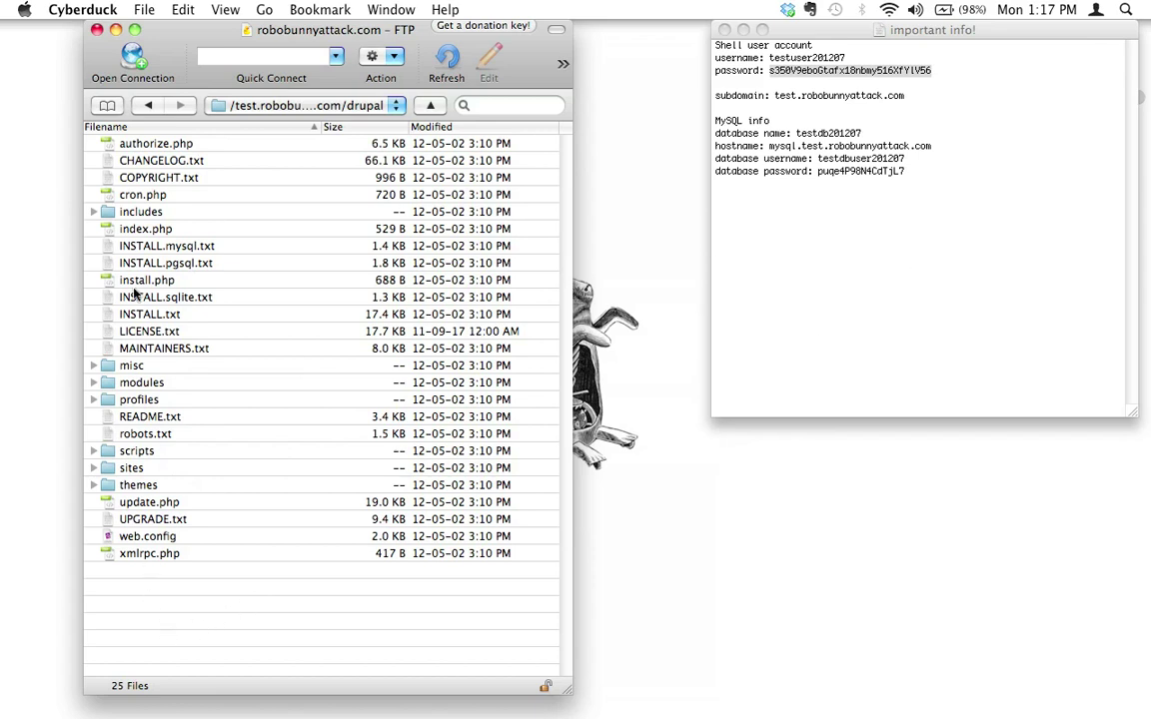
- Open sites, then default, and select default.settings.php
left_click(124, 467)
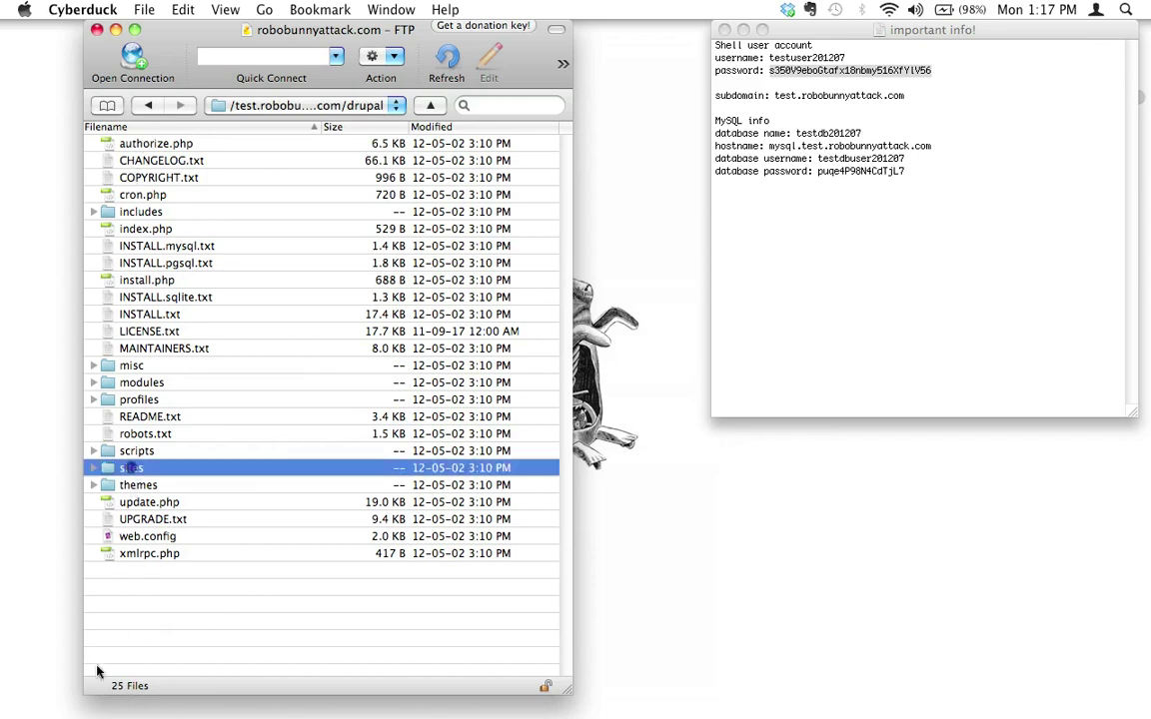
left_click(140, 127)
left_click(141, 127)
left_click(143, 589)
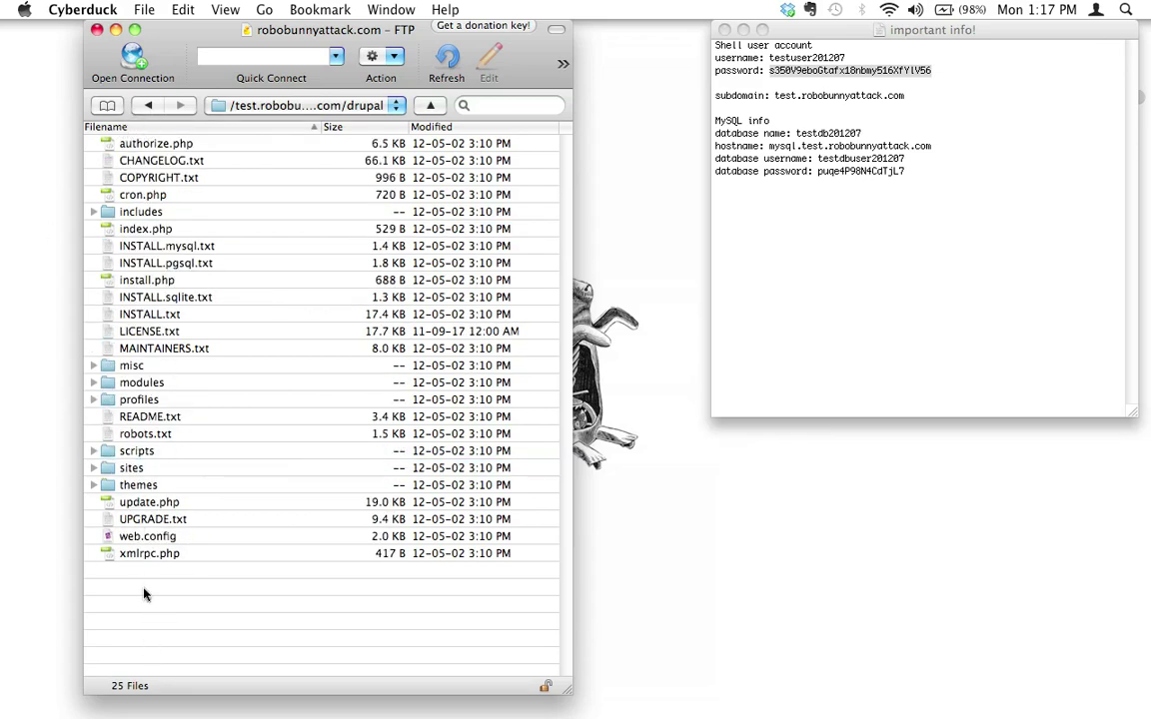
double_click(123, 468)
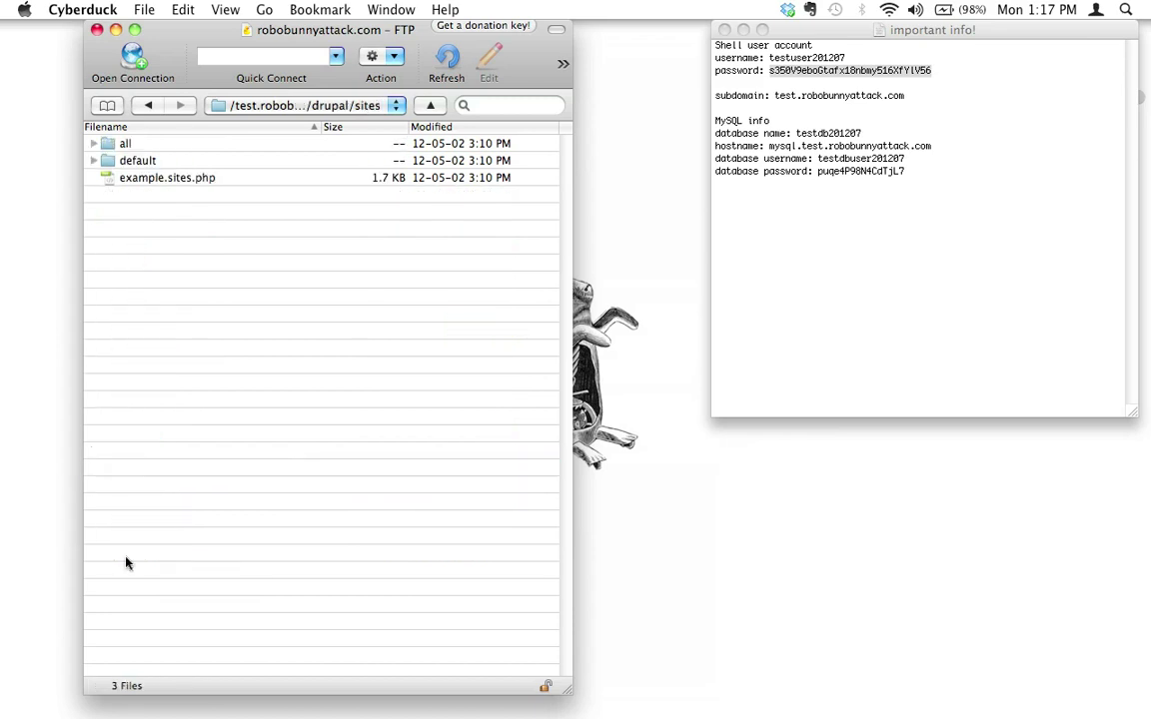
double_click(138, 161)
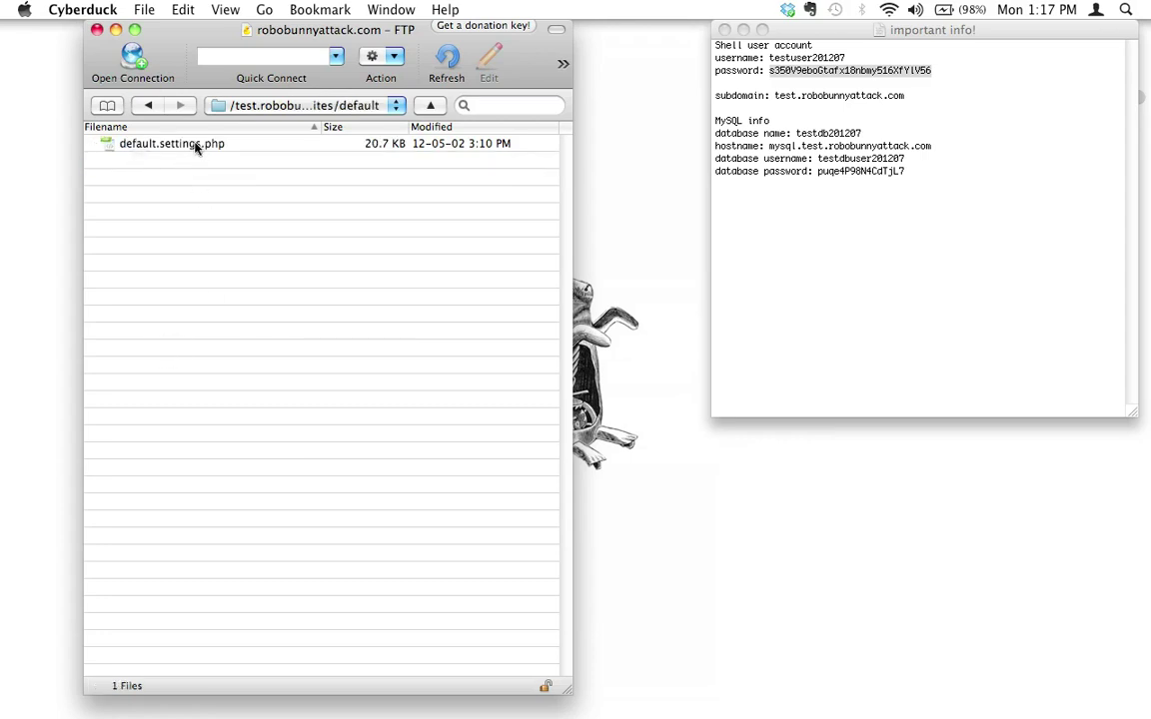
left_click(192, 144)
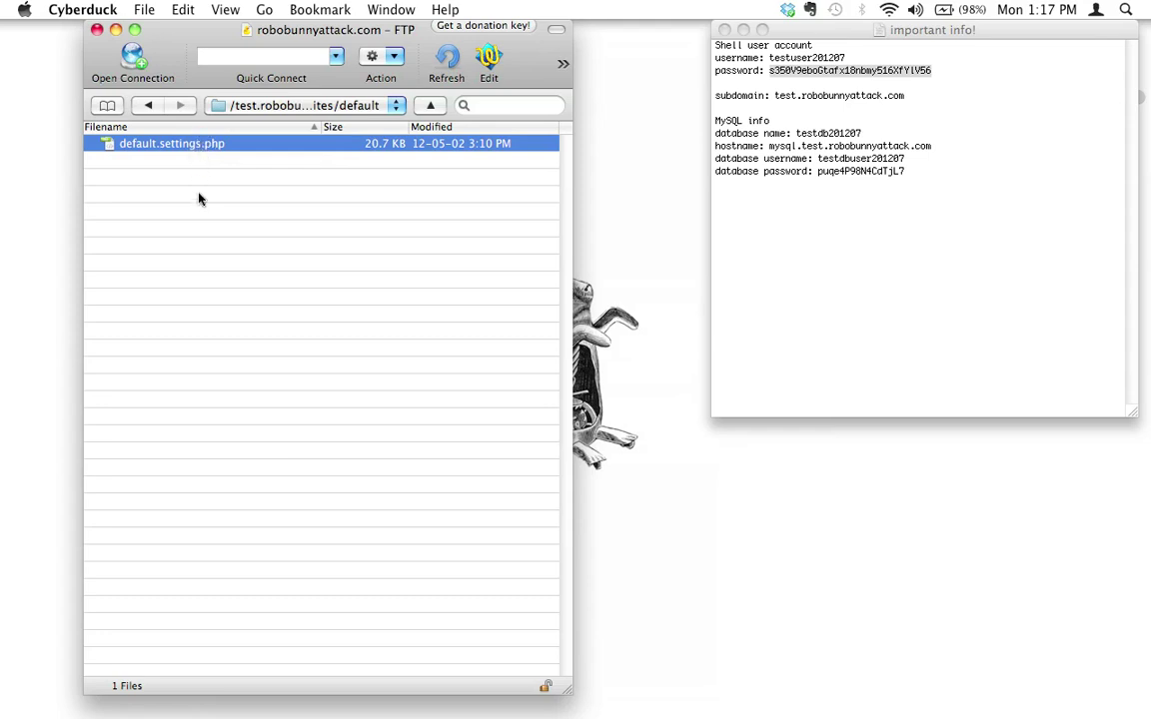
- Duplicate default.settings.php under the name settings.php
left_click(143, 10)
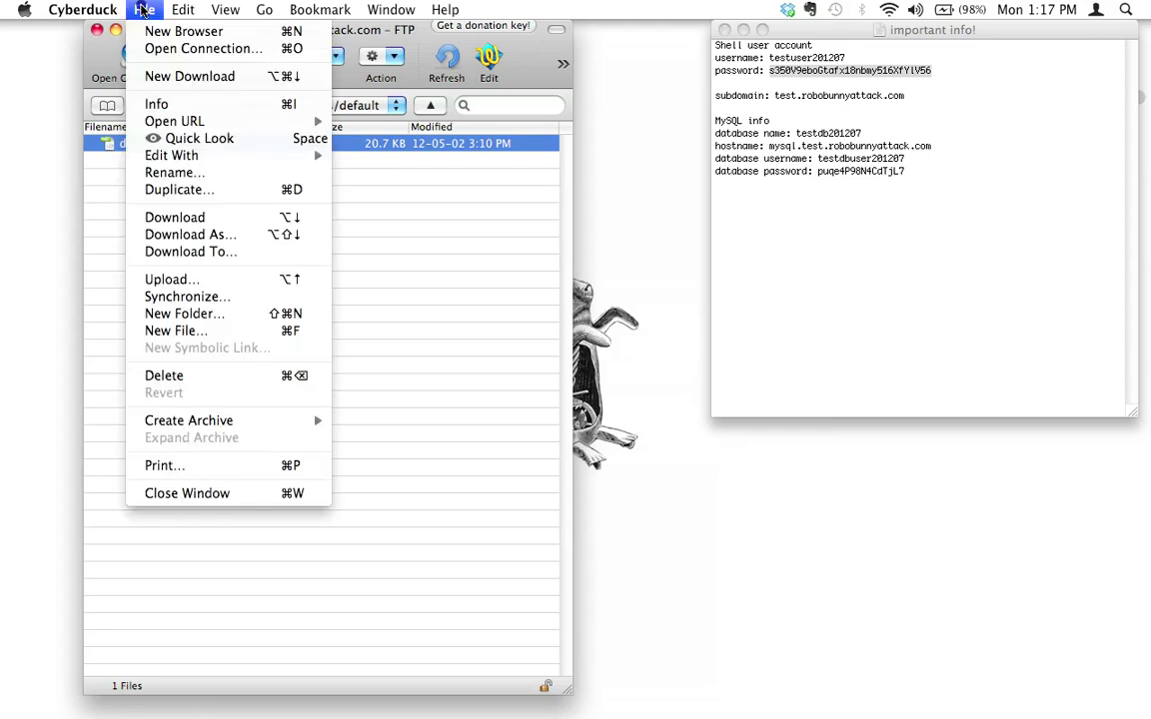
left_click(164, 189)
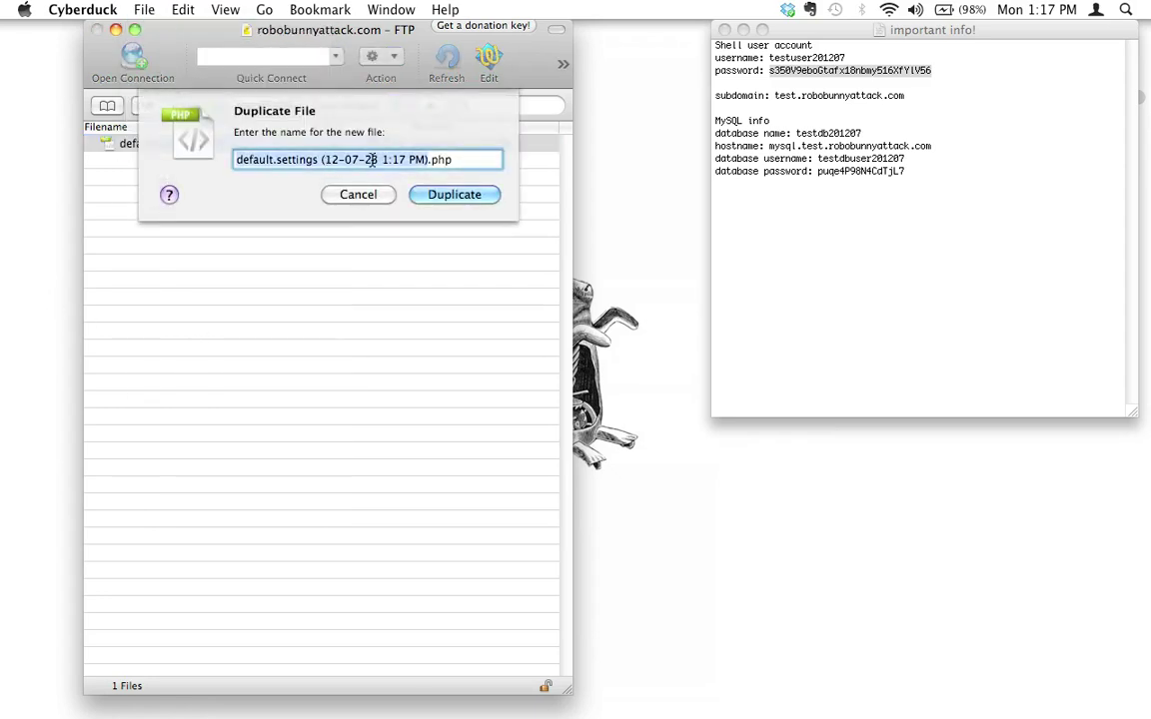
left_click(289, 160)
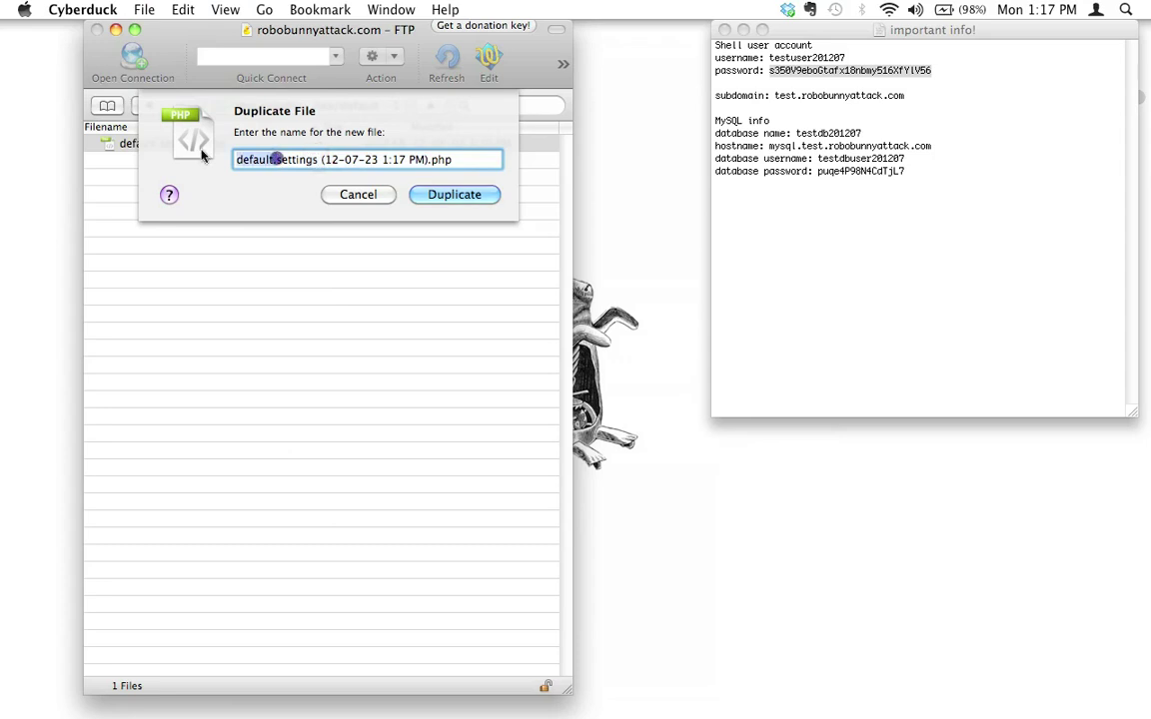
left_click_drag(277, 160, 236, 160)
key("BackSpace")
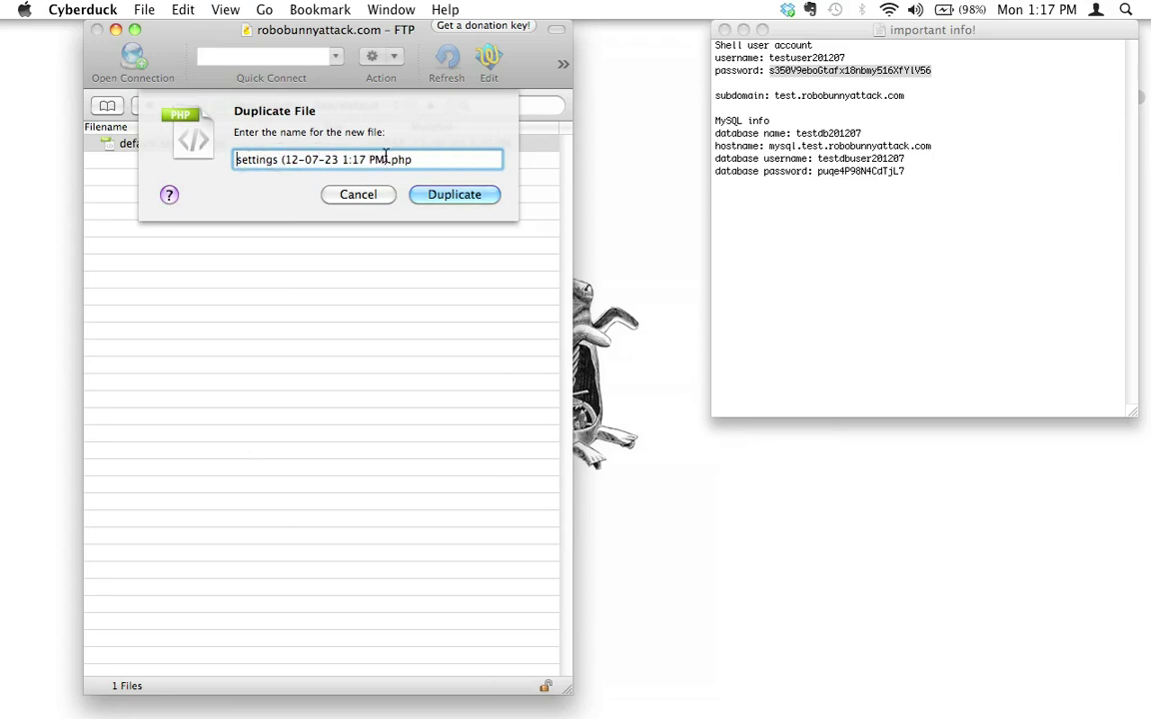
left_click_drag(387, 160, 277, 165)
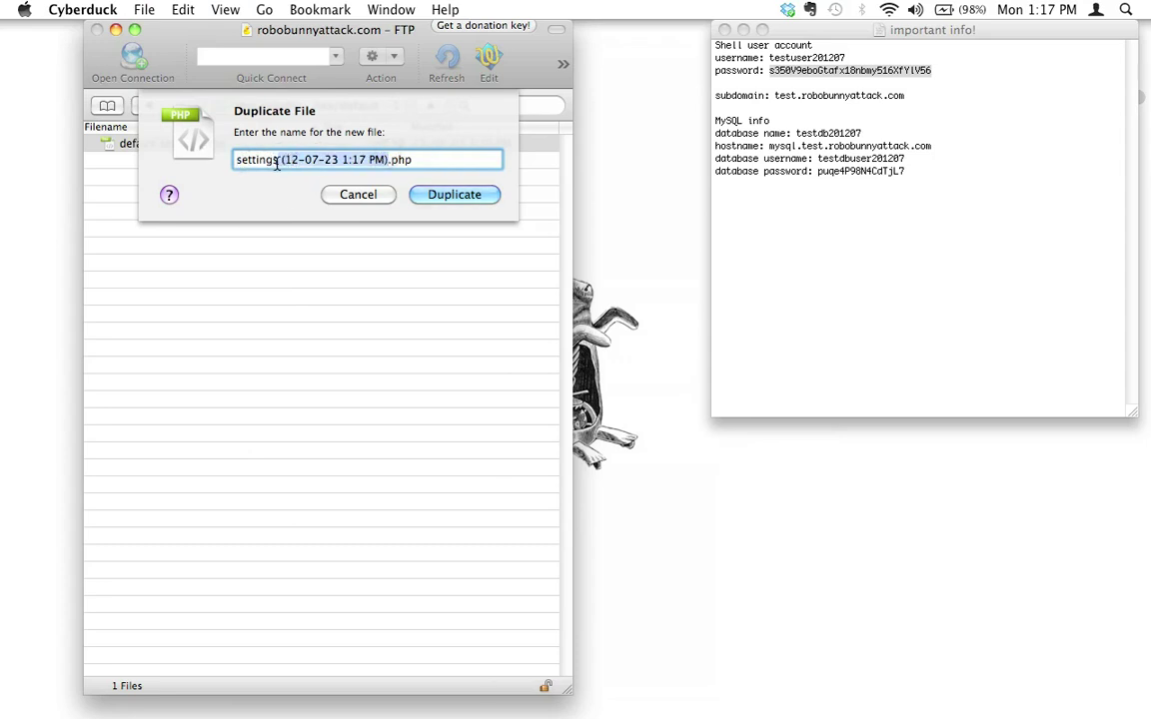
key("BackSpace")
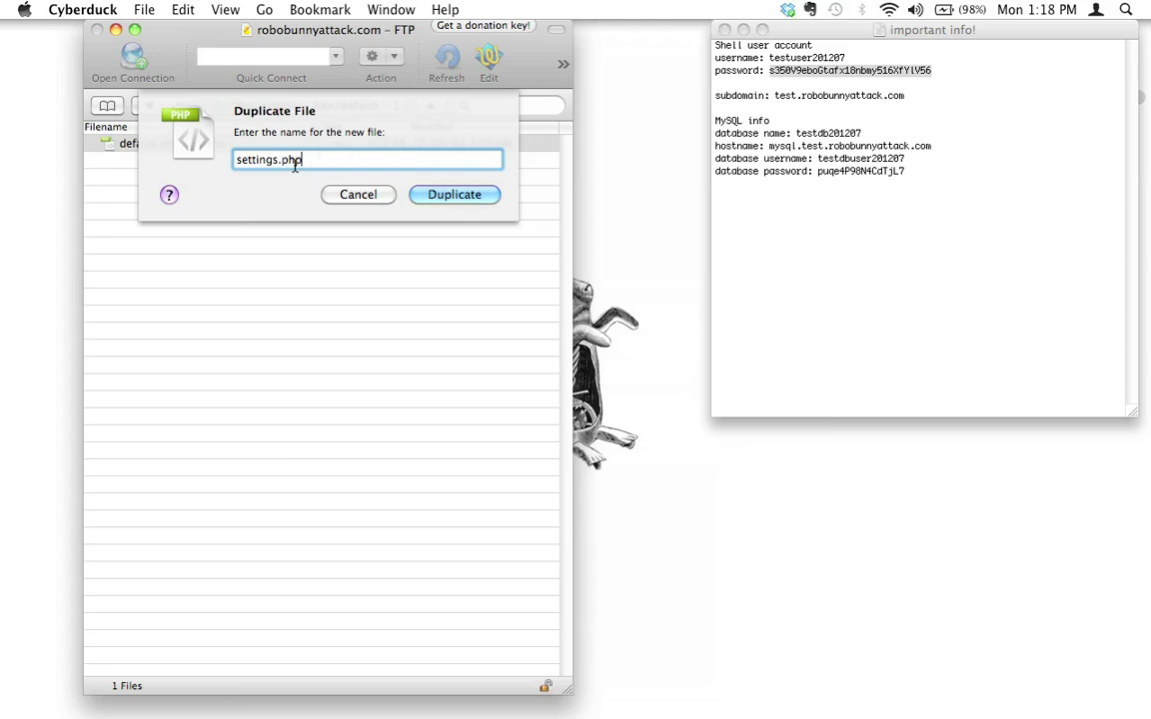
left_click(478, 196)
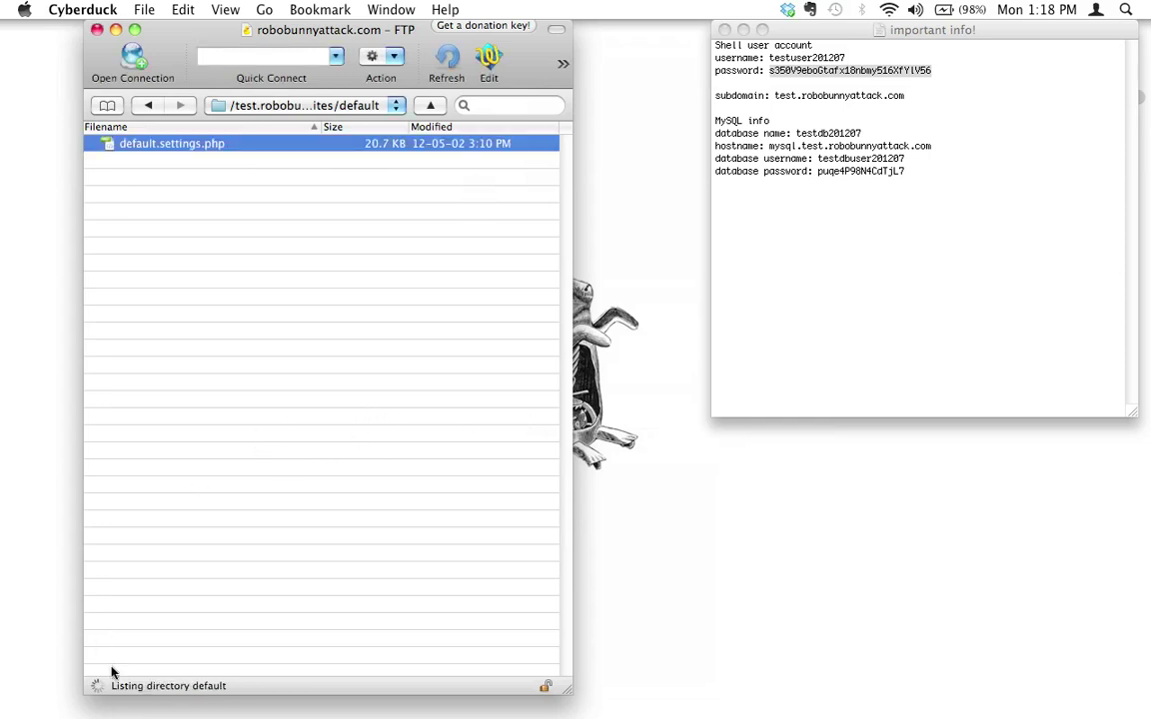
- Select the new settings.php file and bring Chrome to the front
left_click(197, 221)
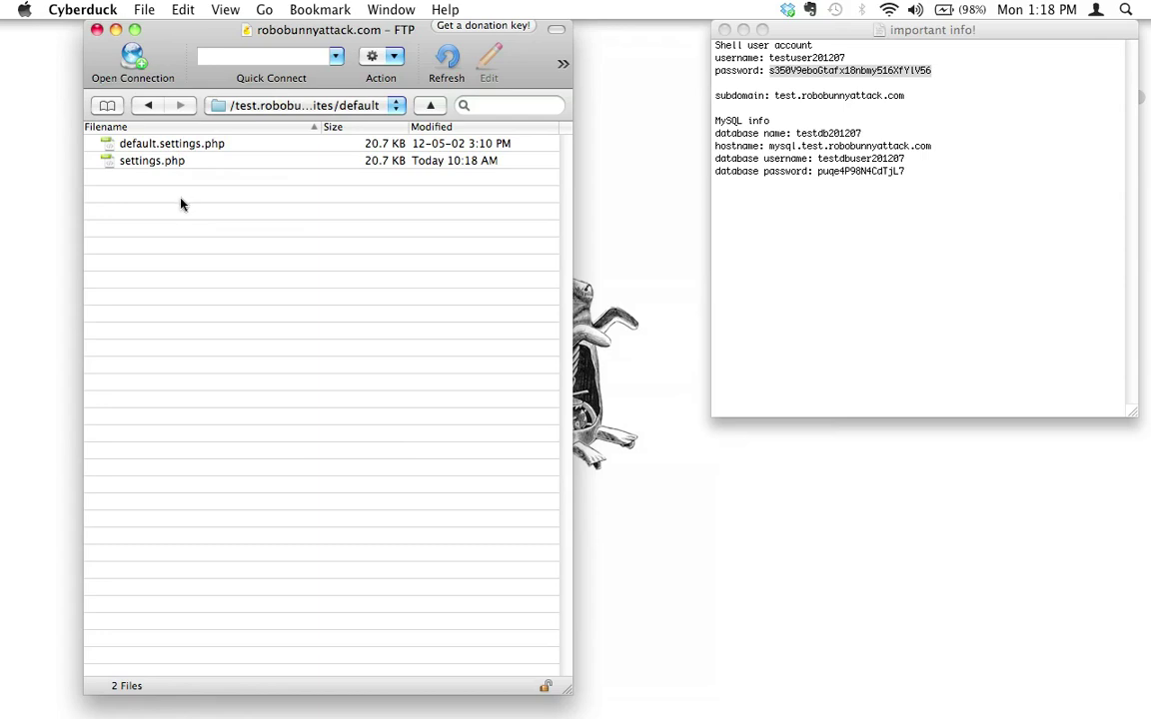
left_click(205, 161)
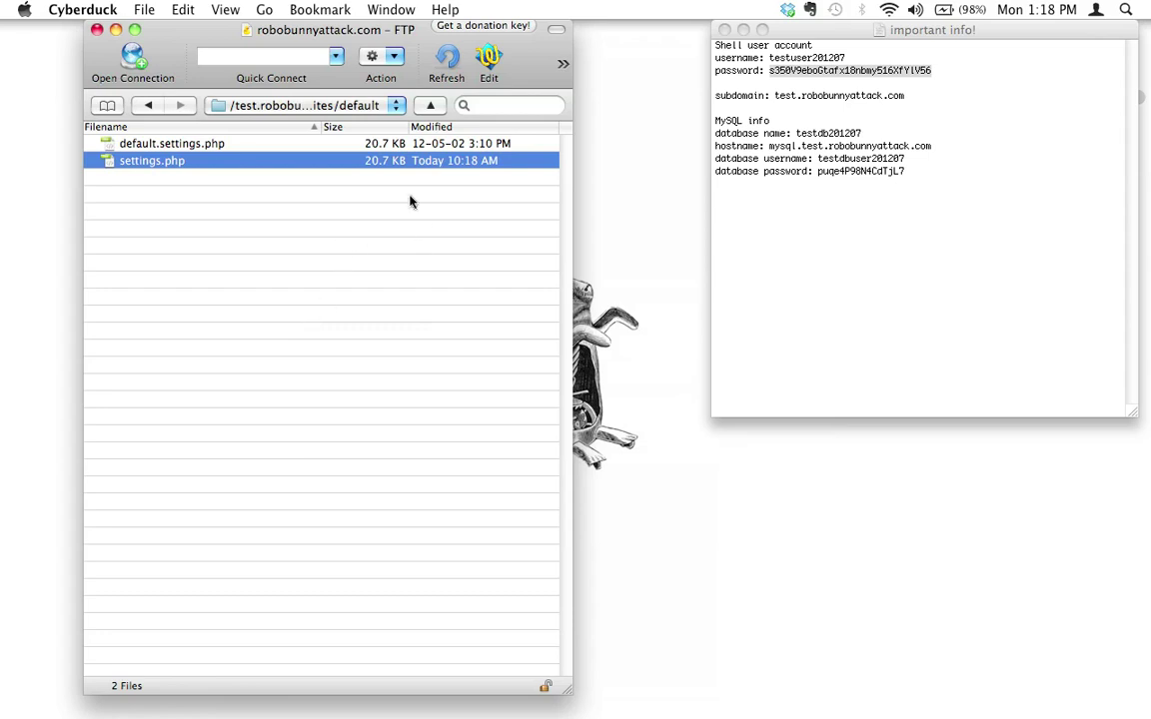
left_click(278, 675)
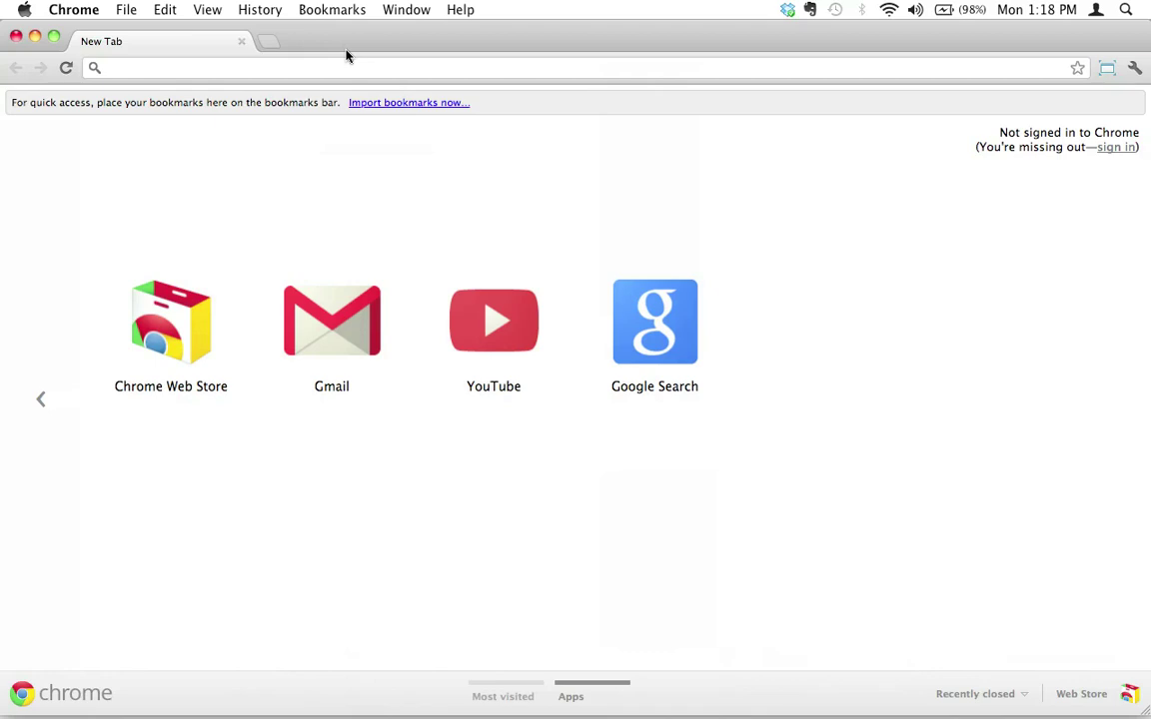
- Load test.robobunnyattack.com in Chrome
left_click(359, 68)
type("tes")
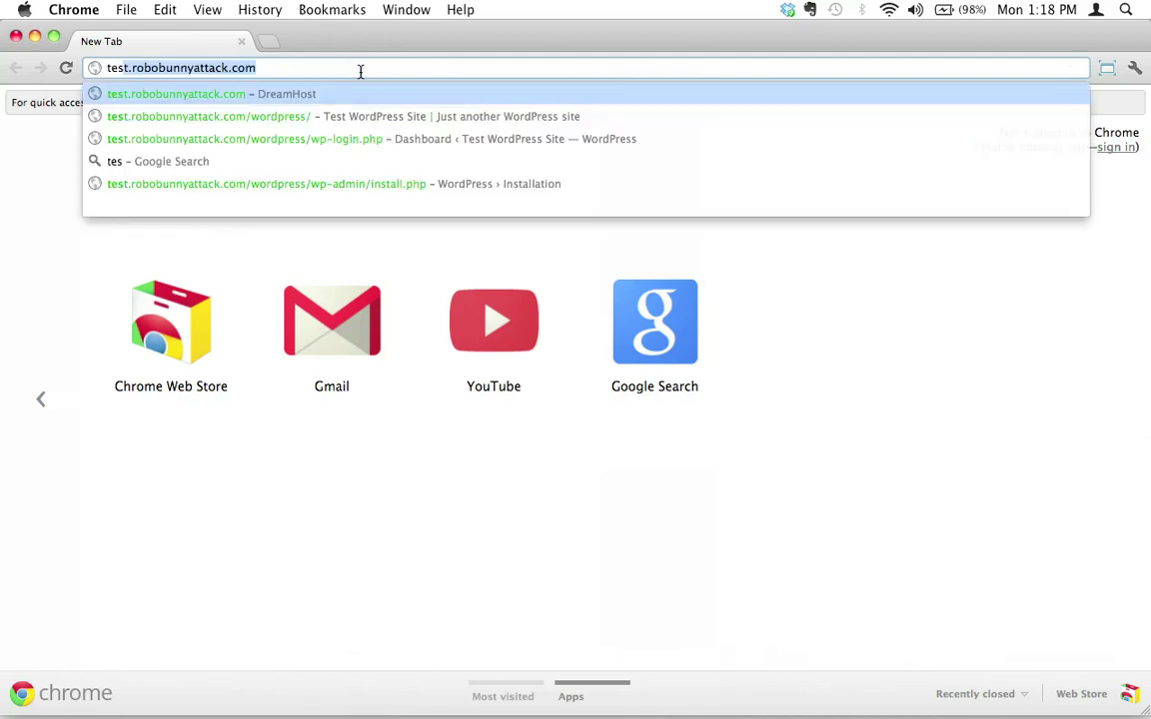
type("t.")
key("Right")
key("Return")
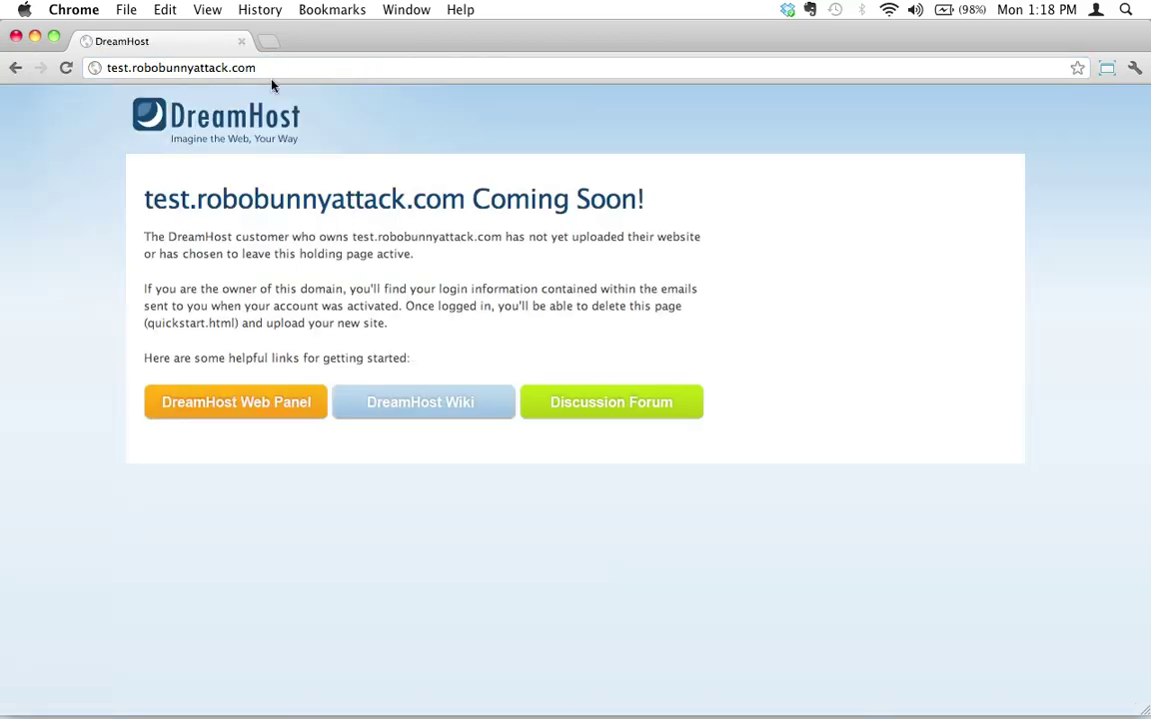
left_click(278, 69)
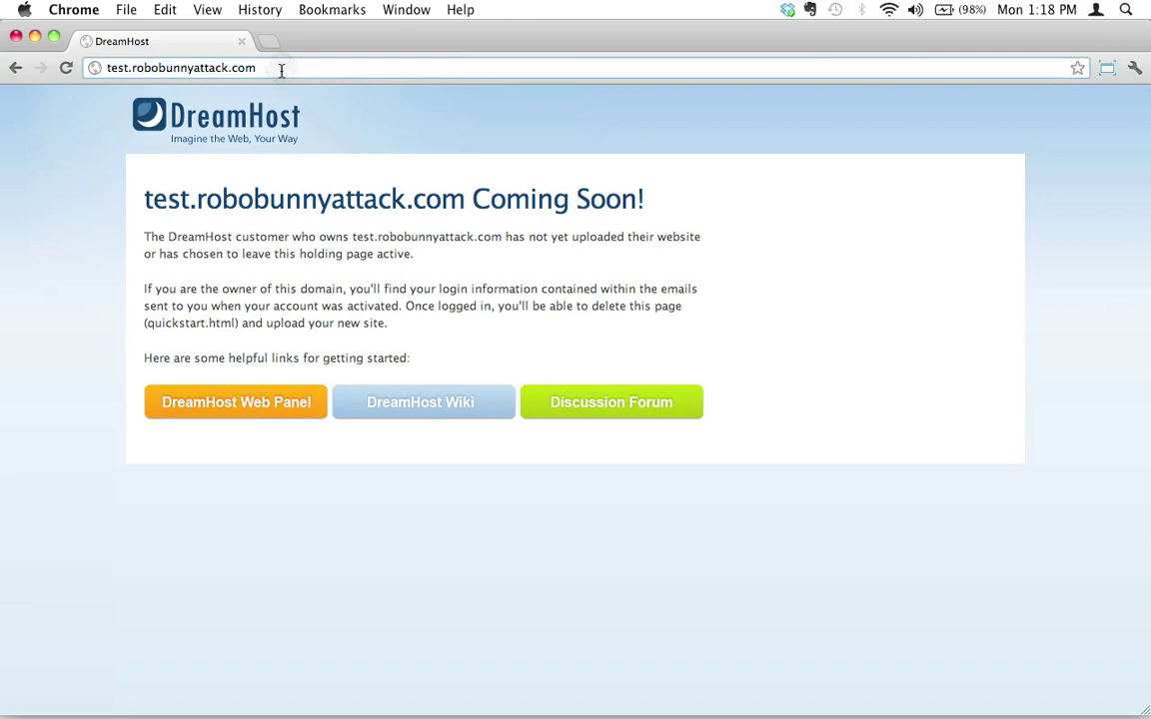
- In Cyberduck, go back to the site's top-level folder and select the drupal folder
key("super+Tab")
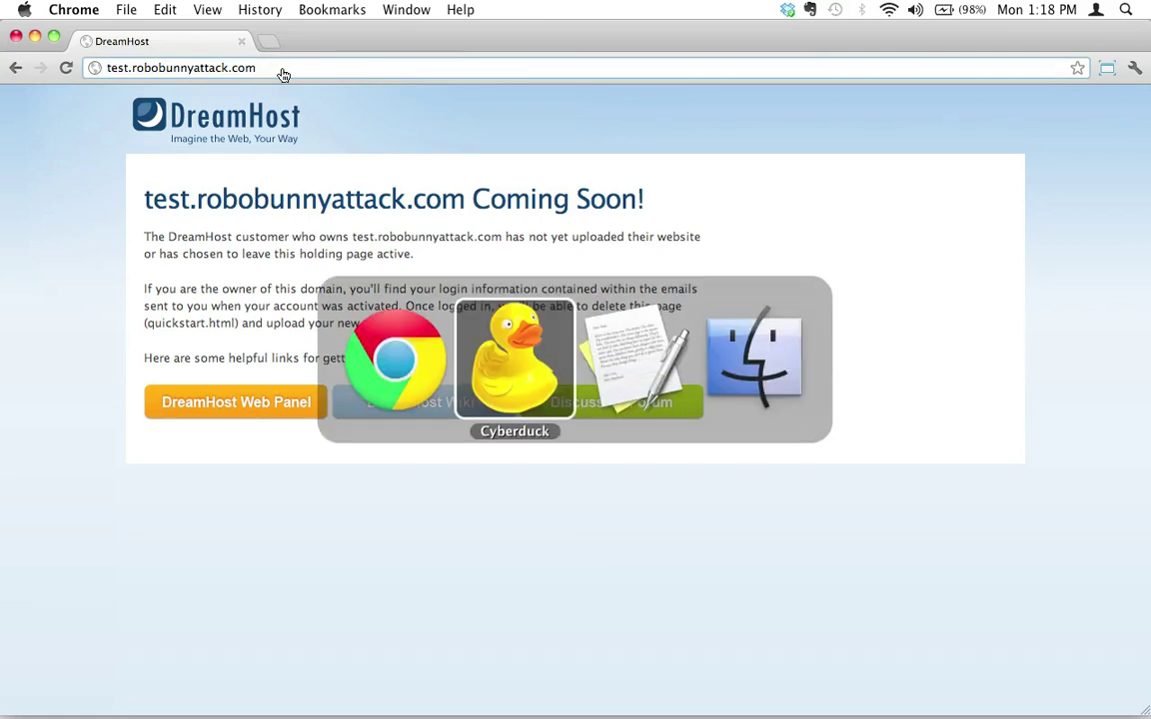
left_click(150, 105)
left_click(150, 105)
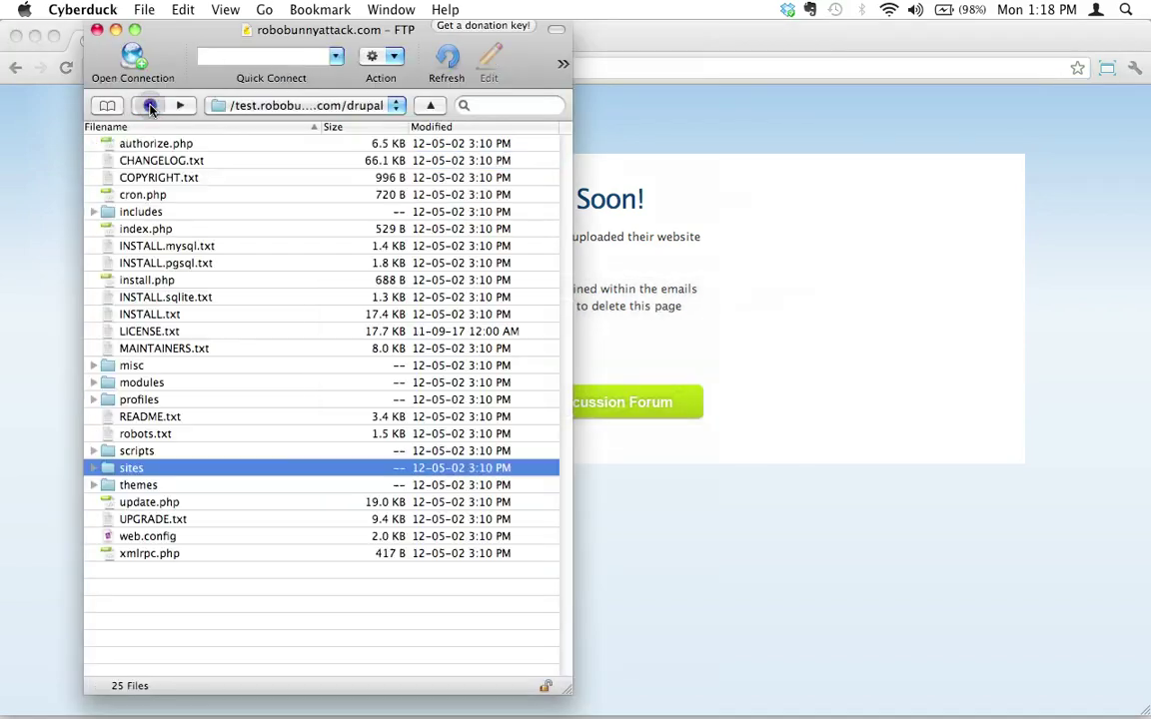
left_click(150, 105)
left_click(188, 270)
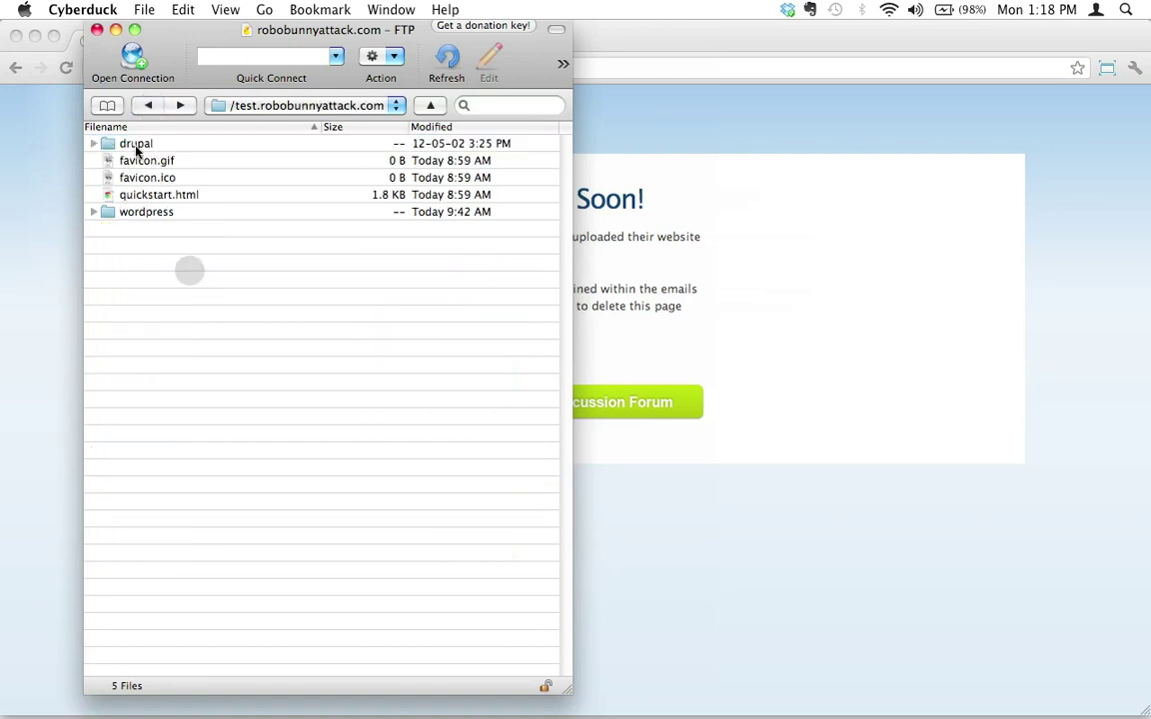
left_click(136, 144)
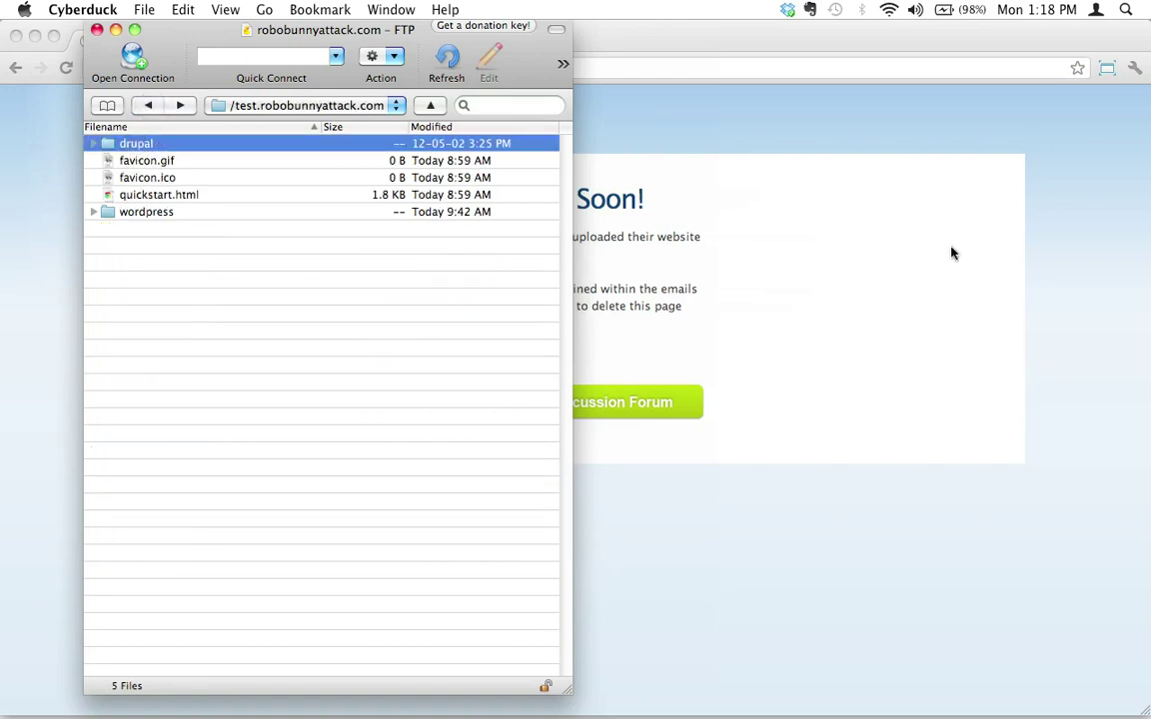
- Append /drupal/ to the site address in Chrome
left_click(860, 242)
left_click(299, 69)
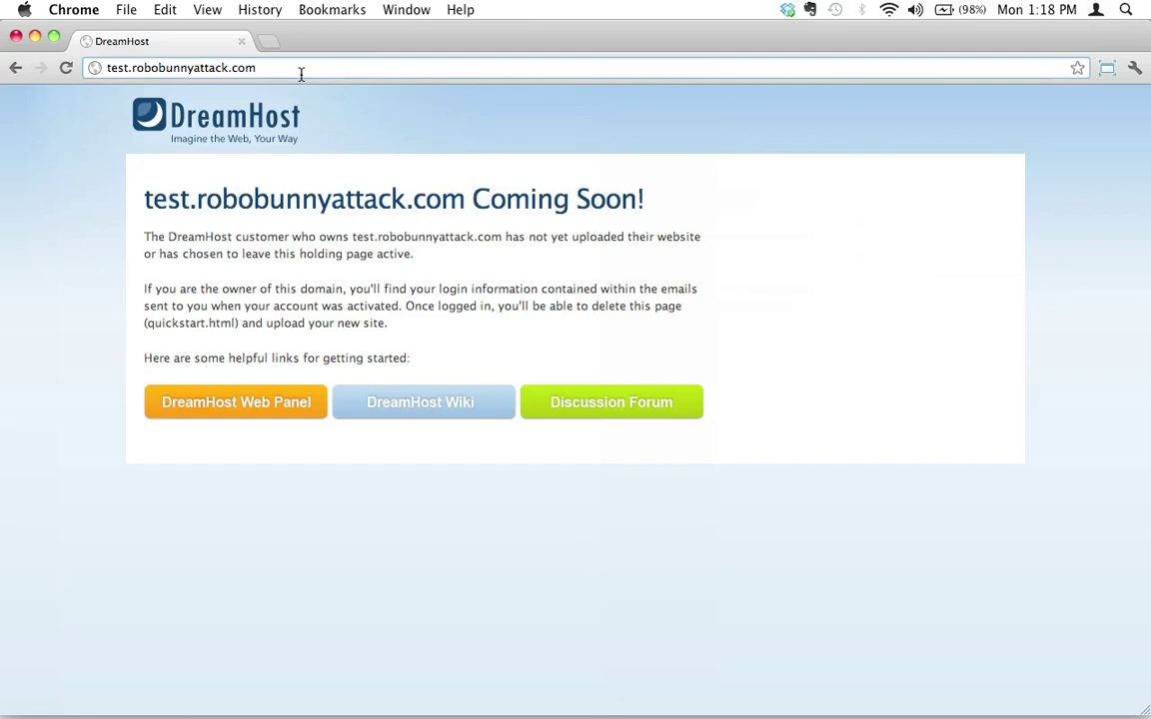
type("/druap")
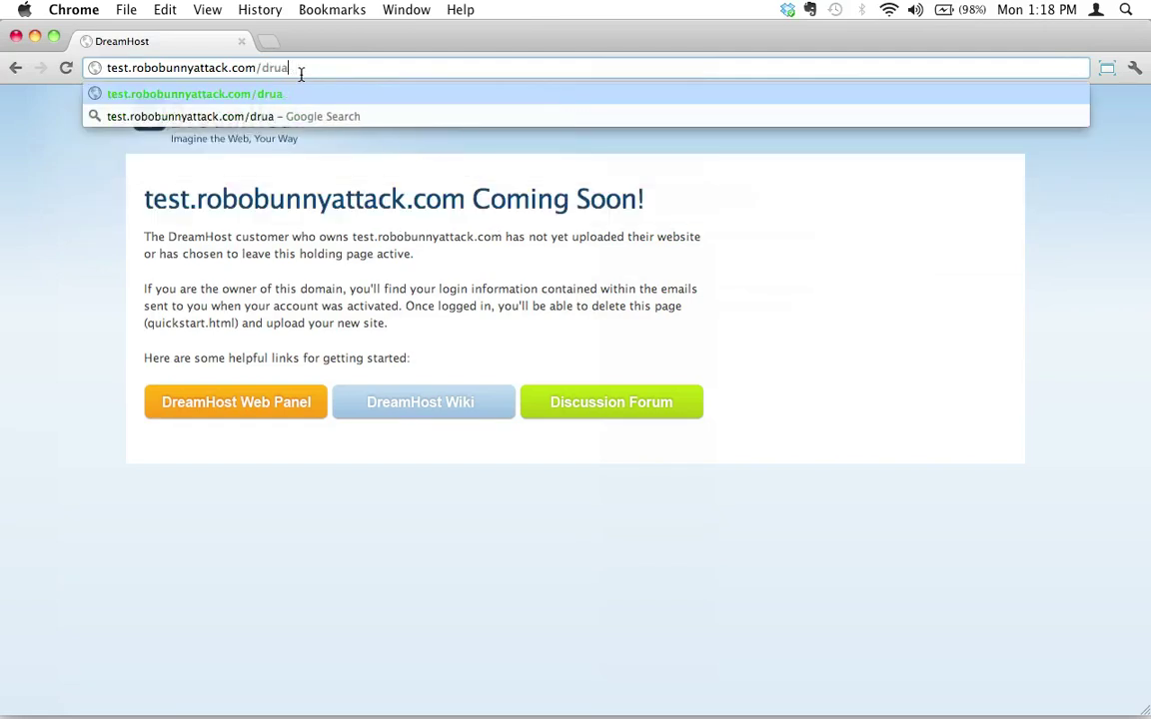
type("pal/")
- Load the /drupal/ installer, keep the Standard profile and English, and continue
key("Return")
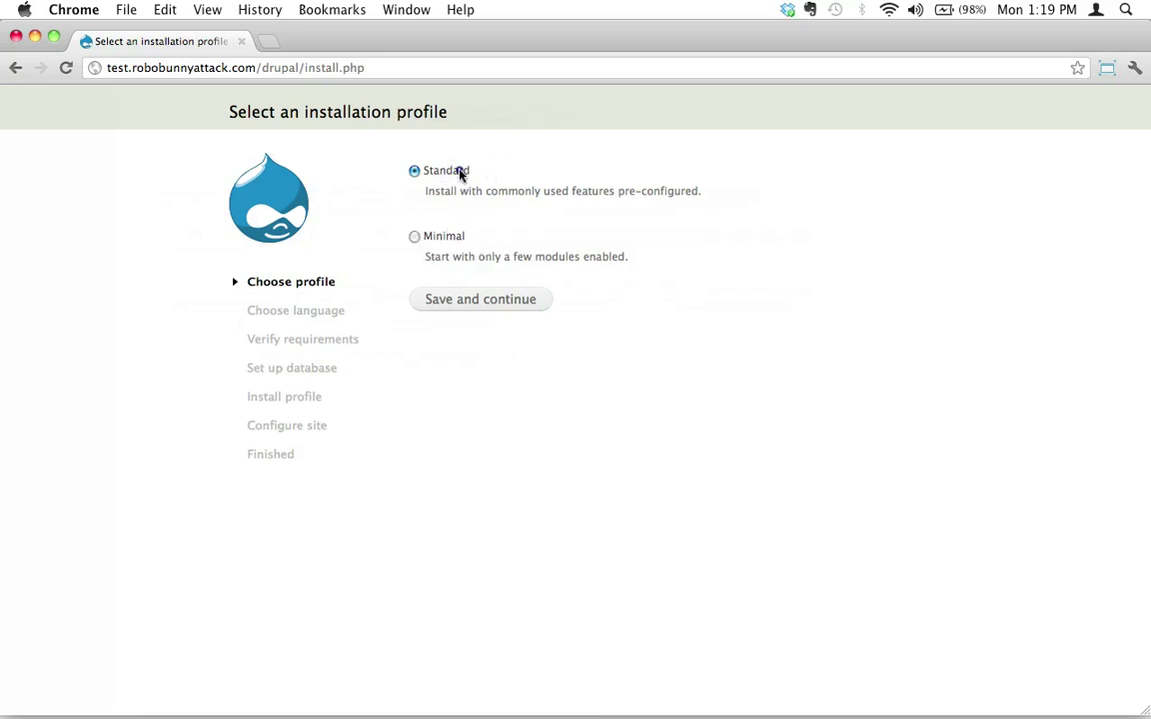
left_click(483, 307)
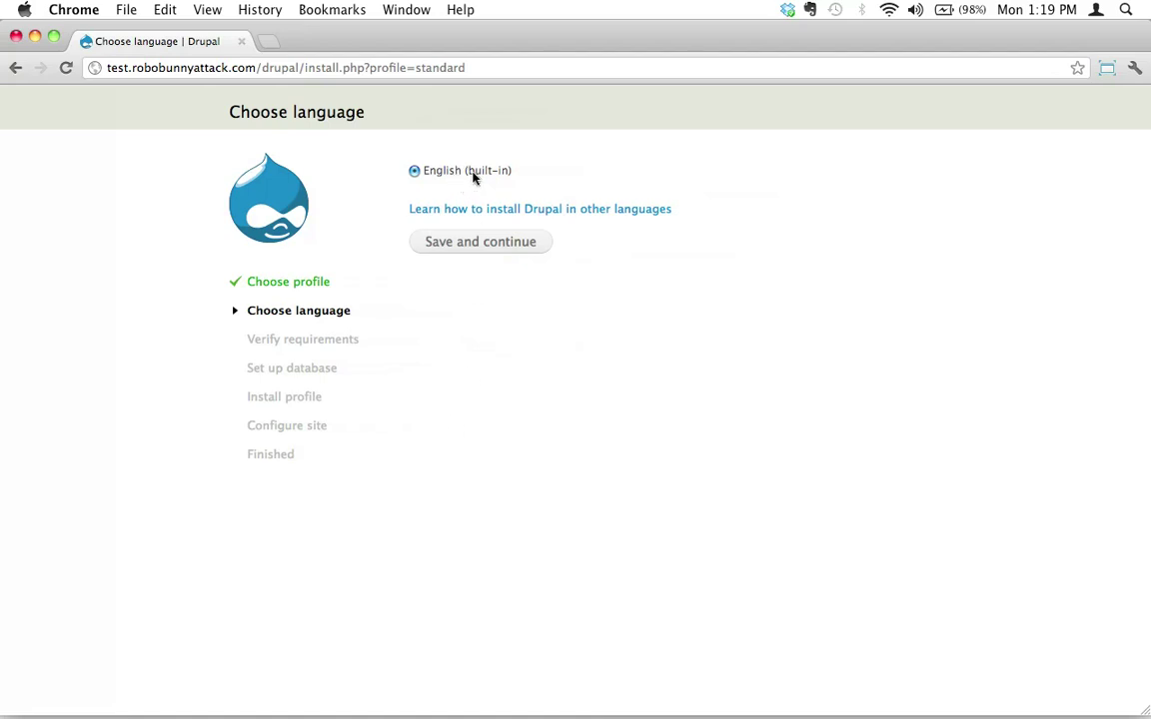
left_click(480, 244)
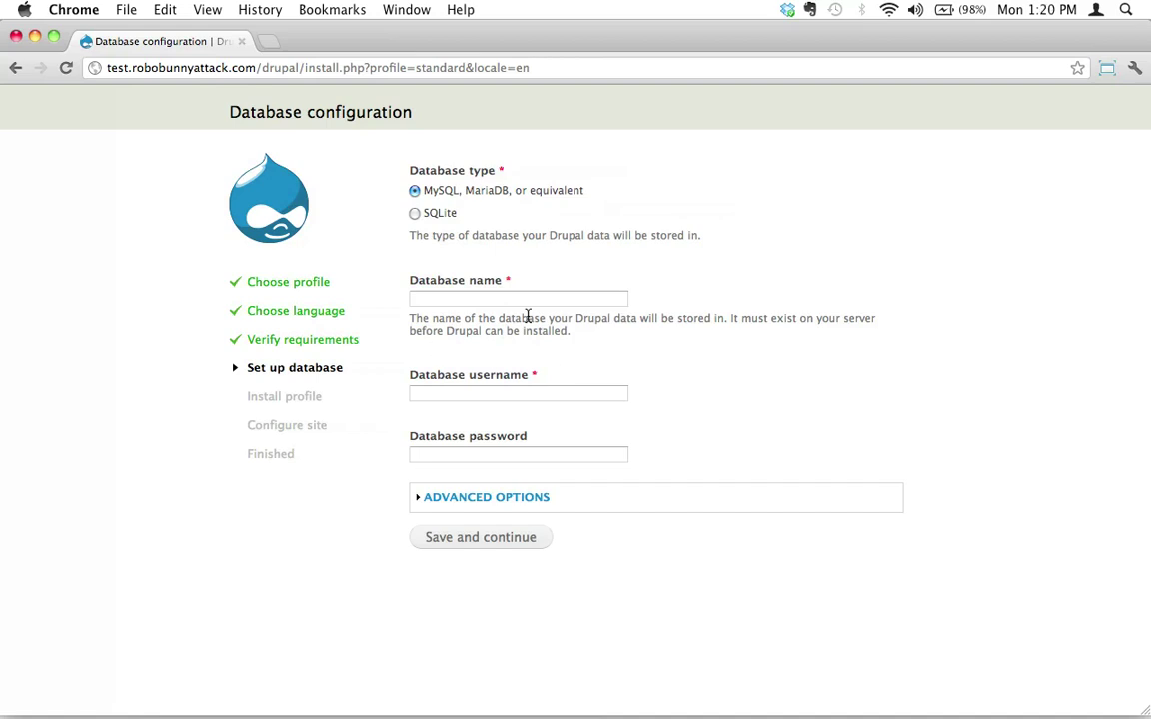
- Copy the database name testdb201207 from the notes into the Database name field
key("super+Tab")
key("super+Tab")
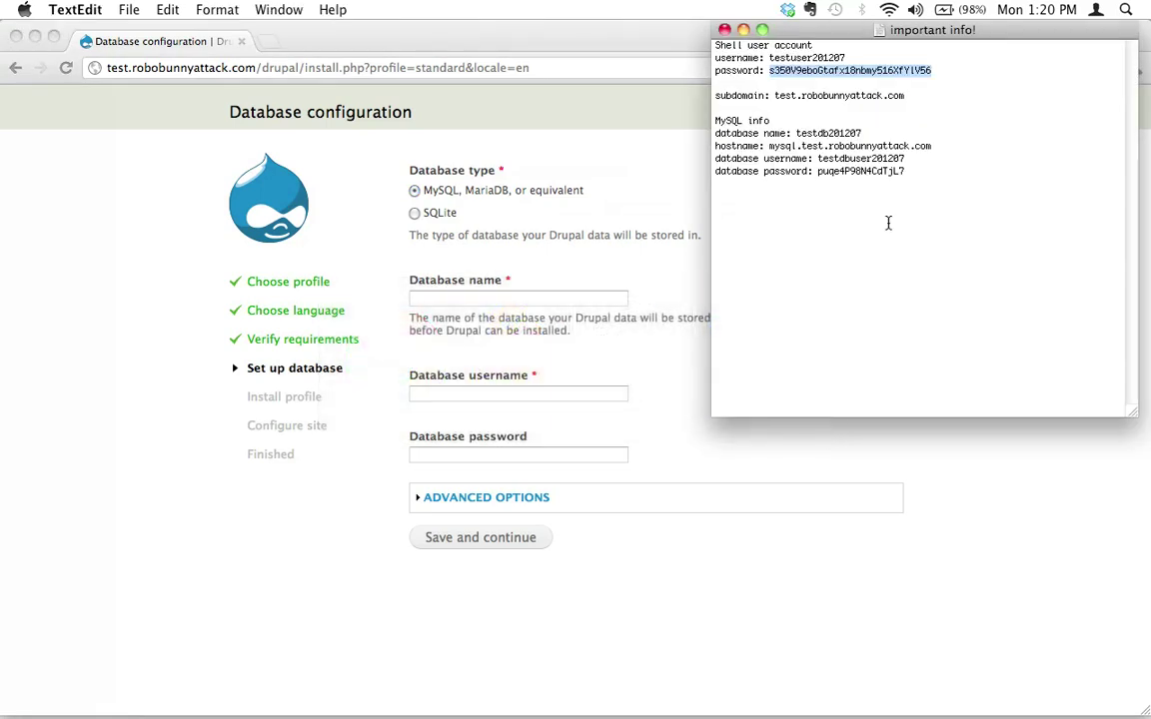
left_click(886, 221)
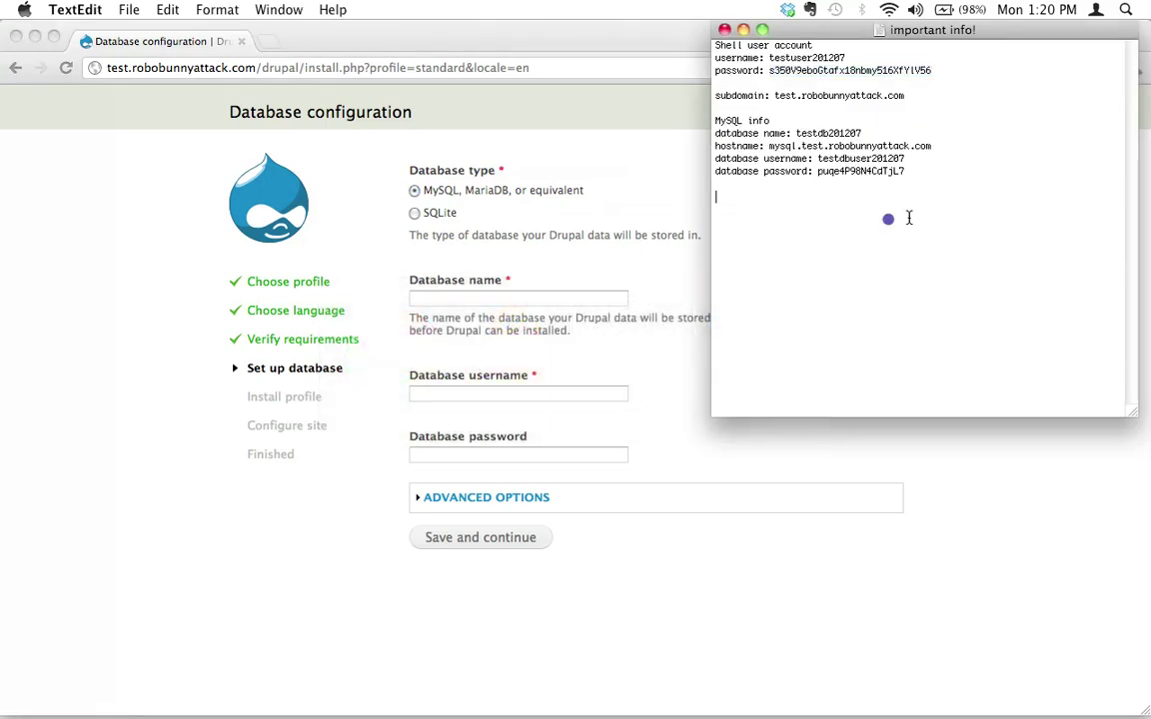
double_click(834, 134)
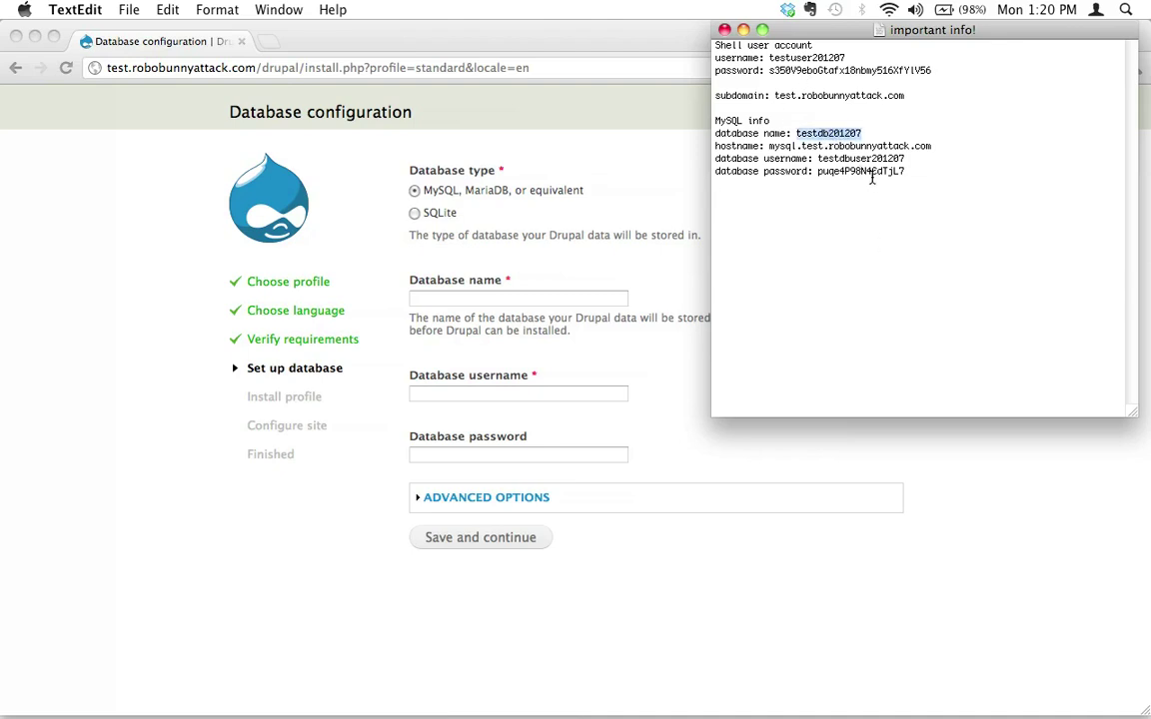
key("super+c")
left_click(516, 296)
left_click(516, 296)
key("super+v")
key("Tab")
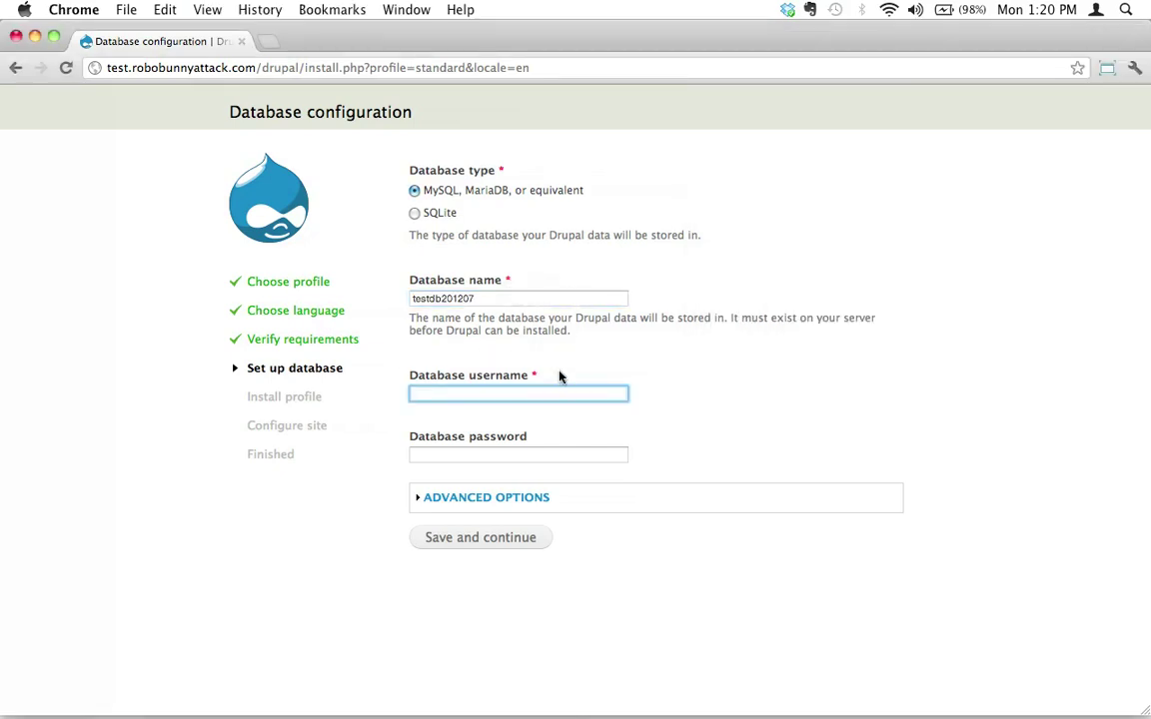
- Copy the database username from the notes into the Database username field
key("super+Tab")
left_click(834, 197)
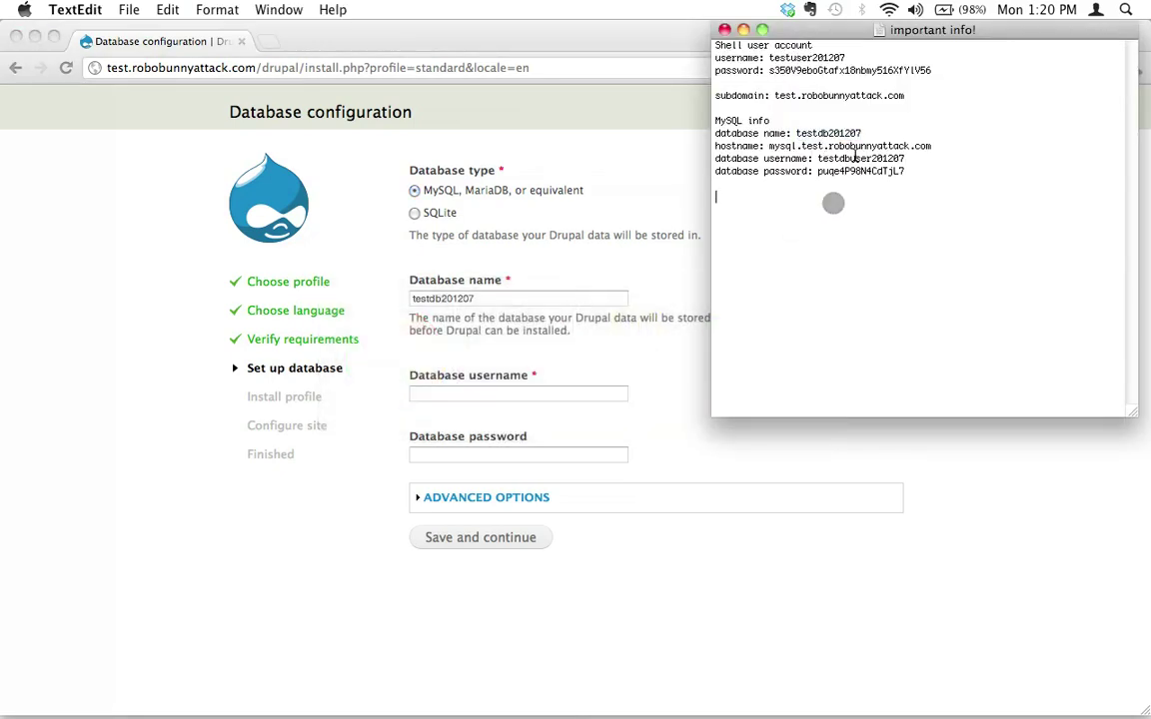
double_click(859, 158)
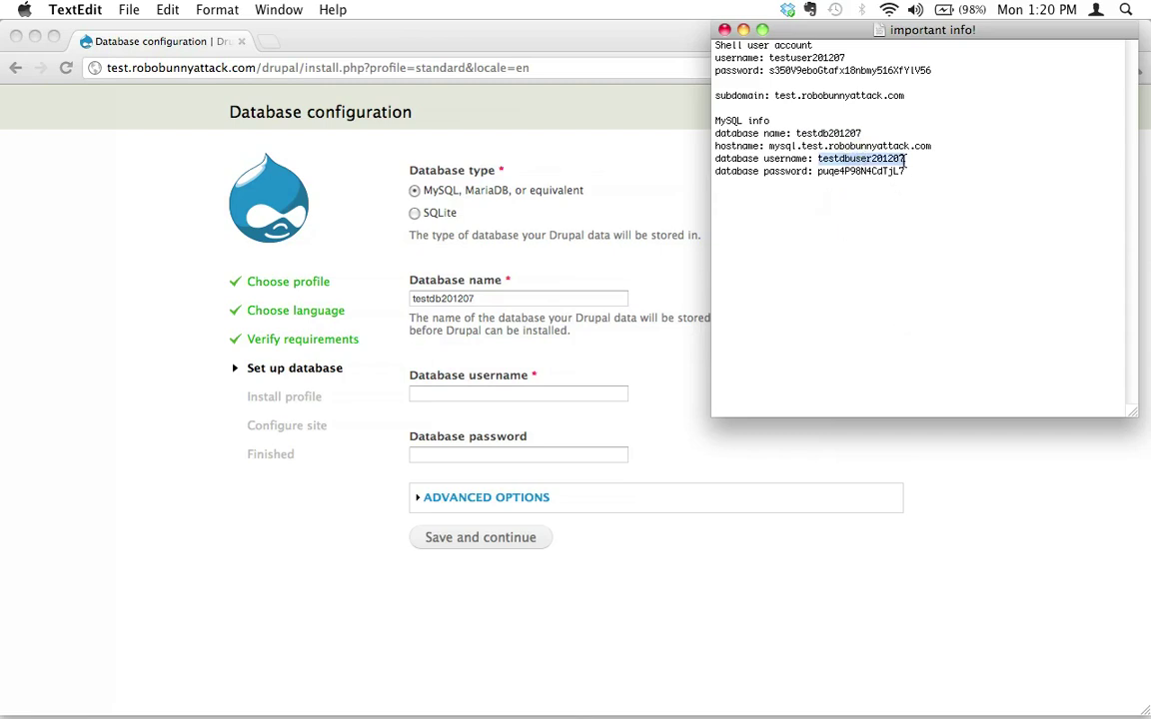
left_click(535, 397)
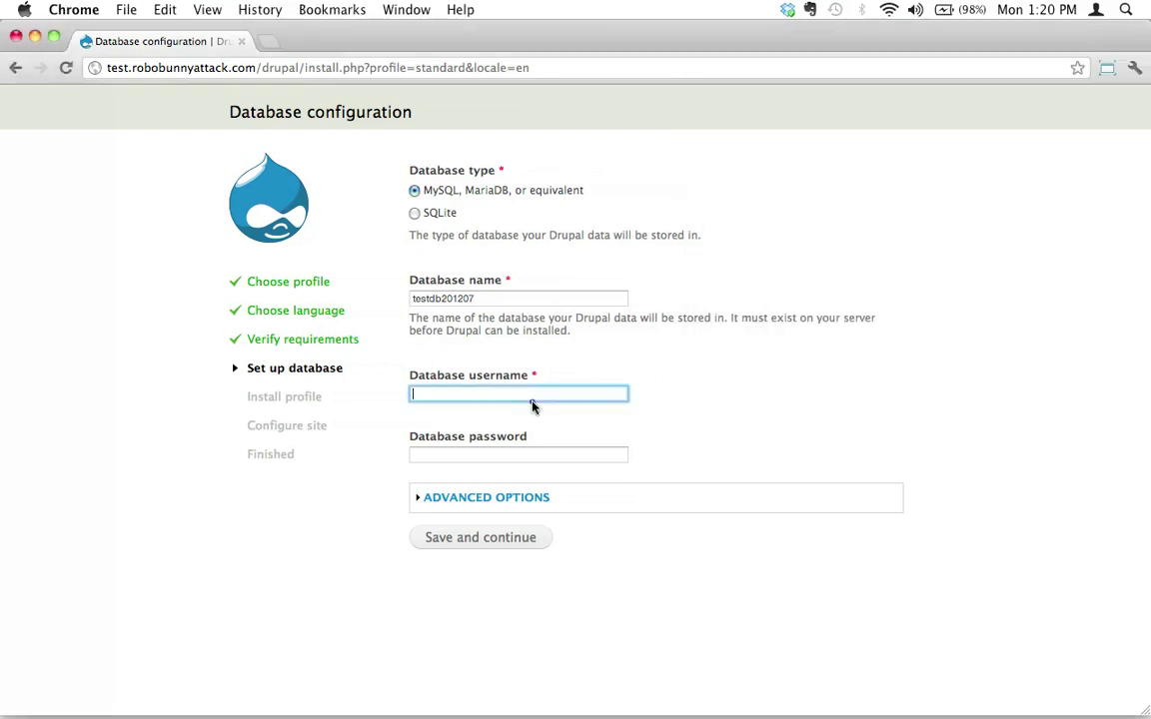
key("super+v")
key("Tab")
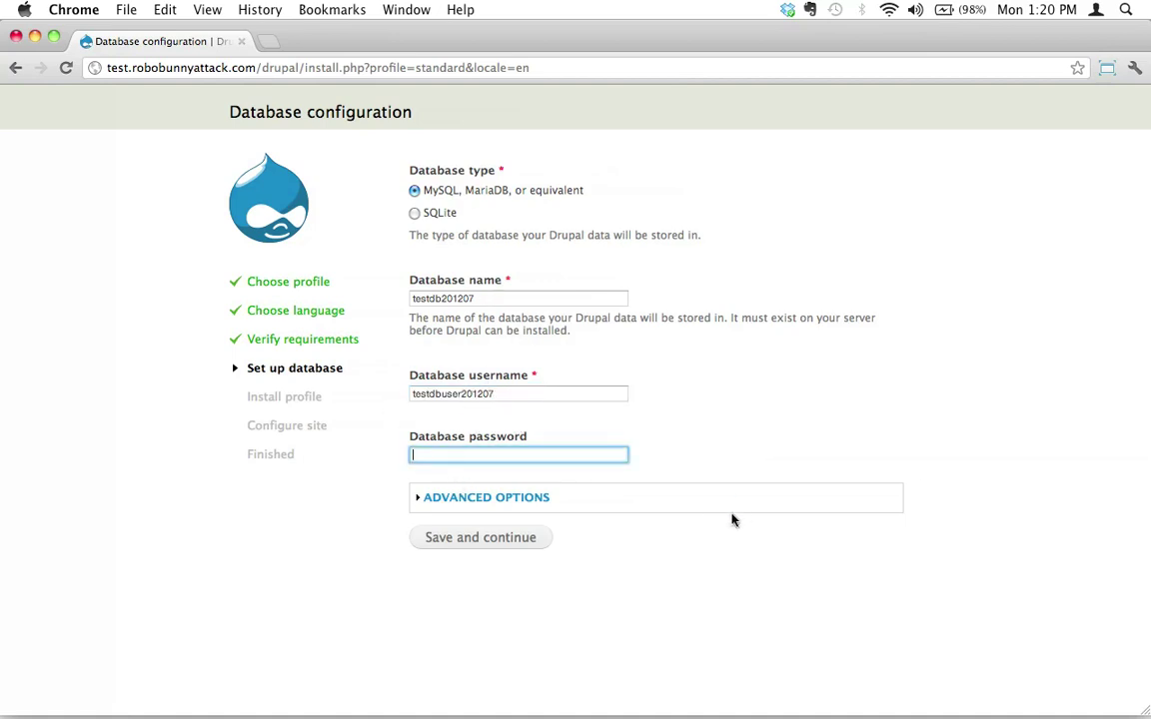
- Copy the database password from the notes into the Database password field
key("super+Tab")
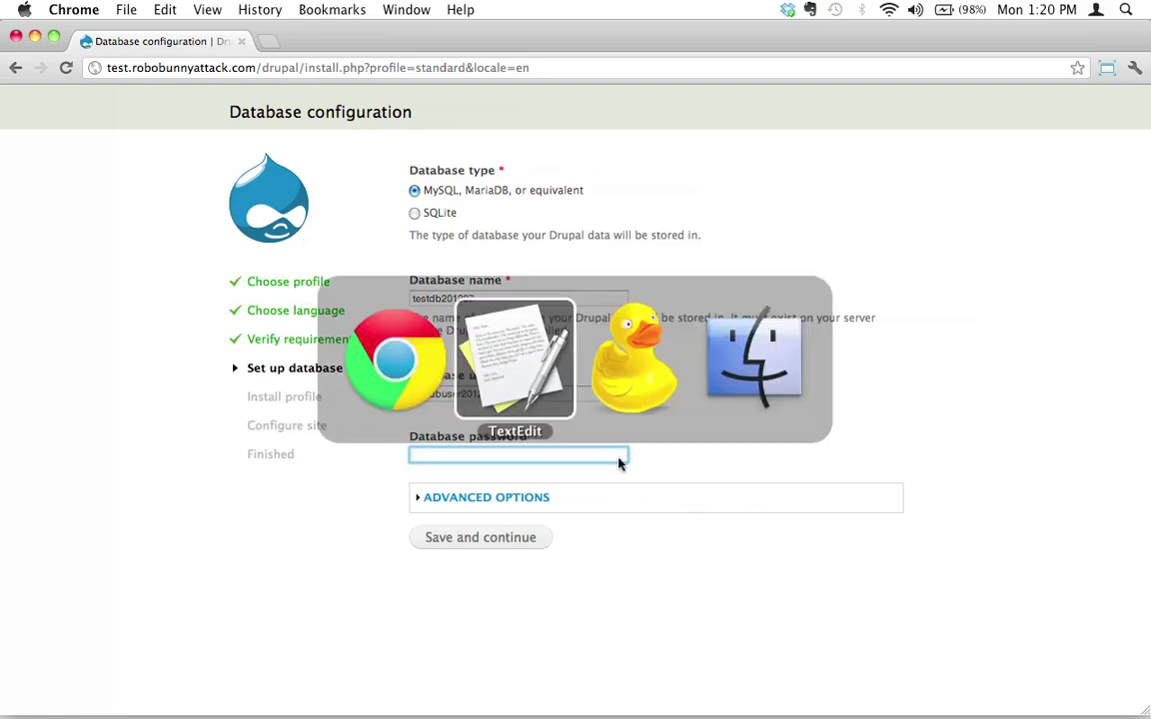
left_click(849, 221)
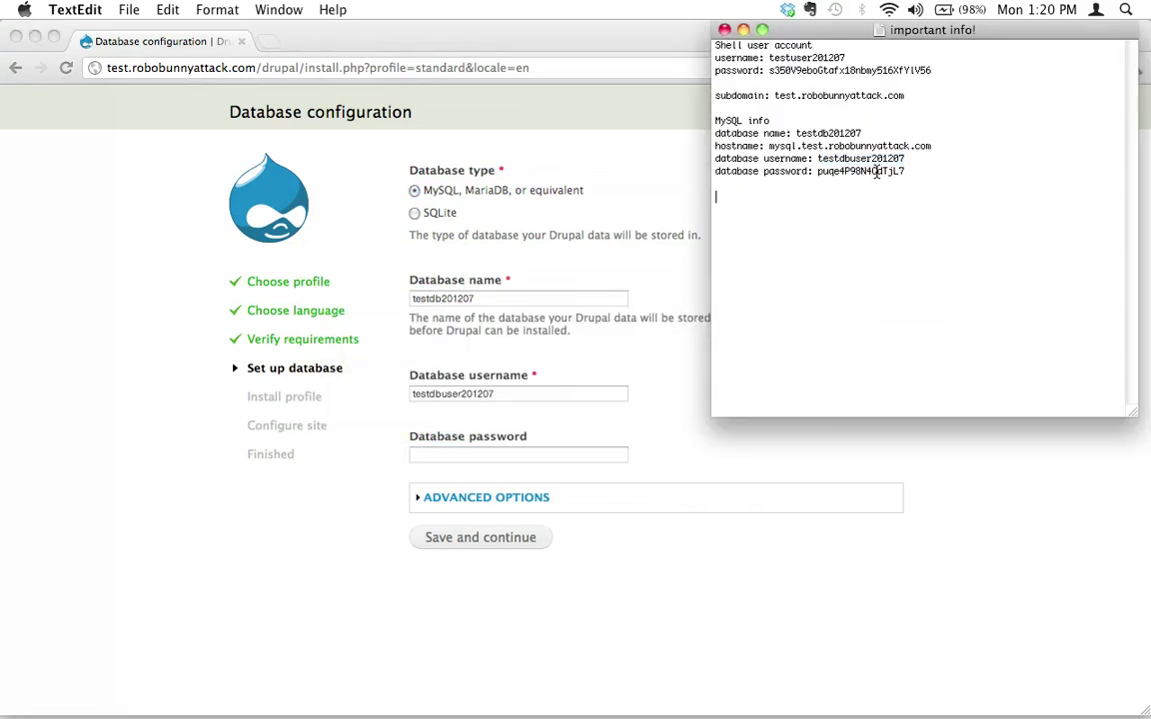
double_click(876, 172)
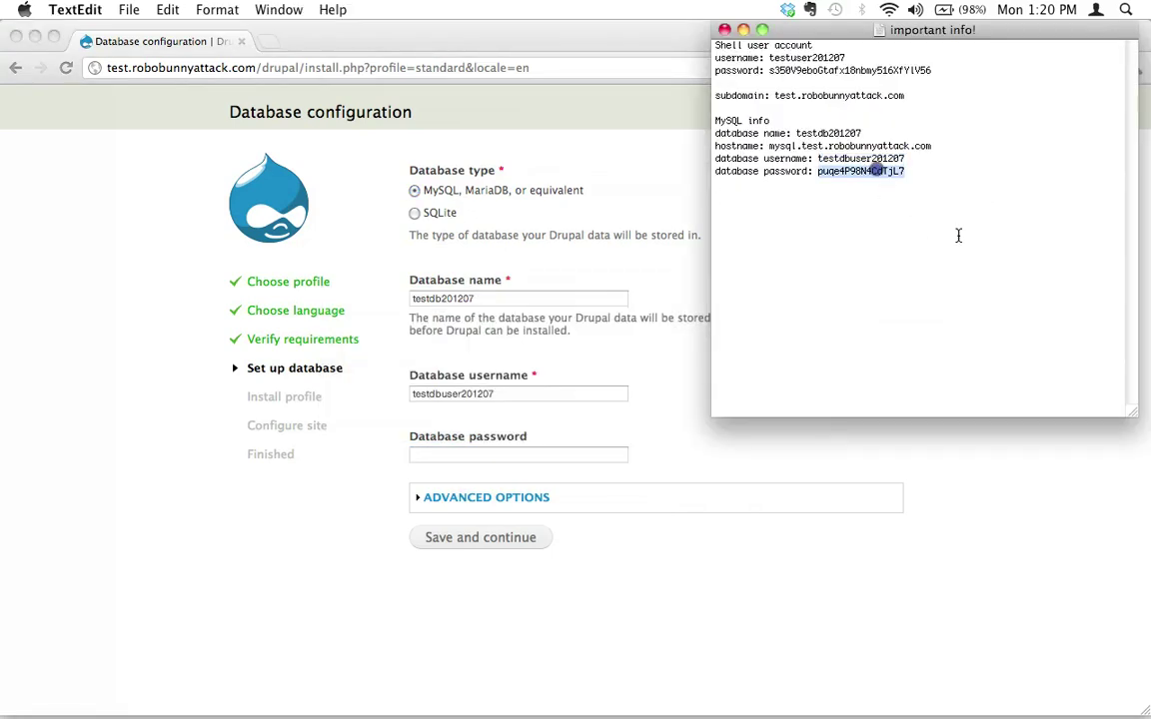
left_click(500, 452)
key("super+v")
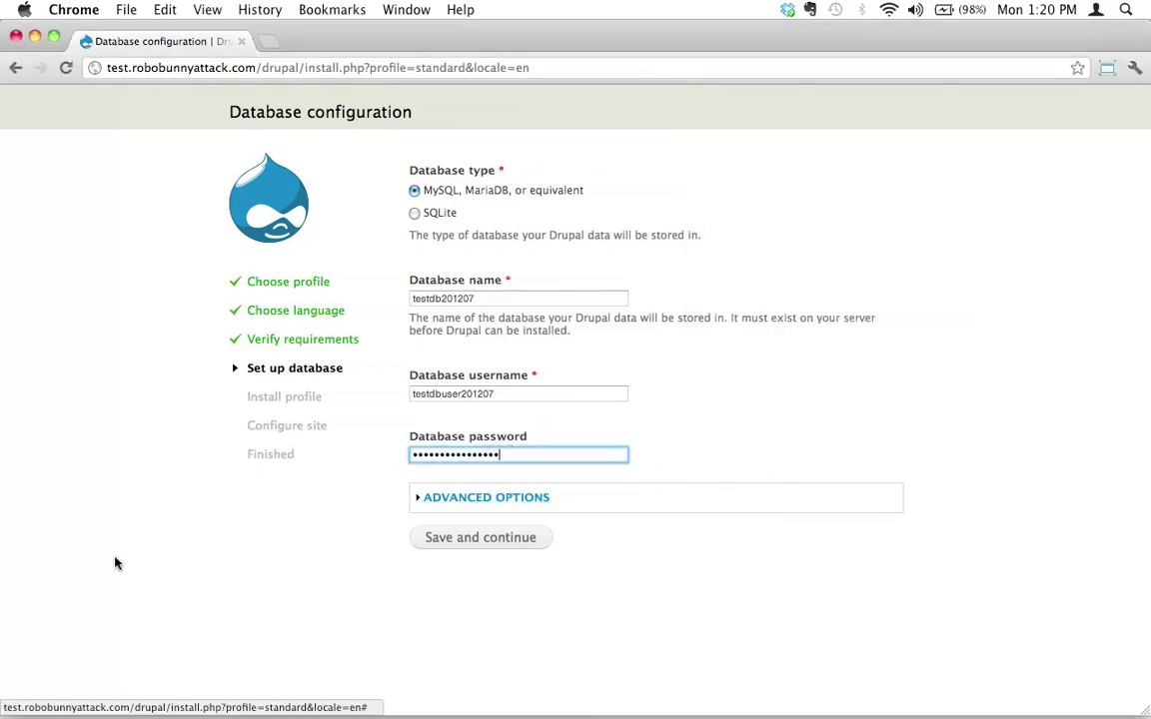
- In Advanced options, replace localhost with mysql.test.robobunnyattack.com as the database host
left_click(477, 506)
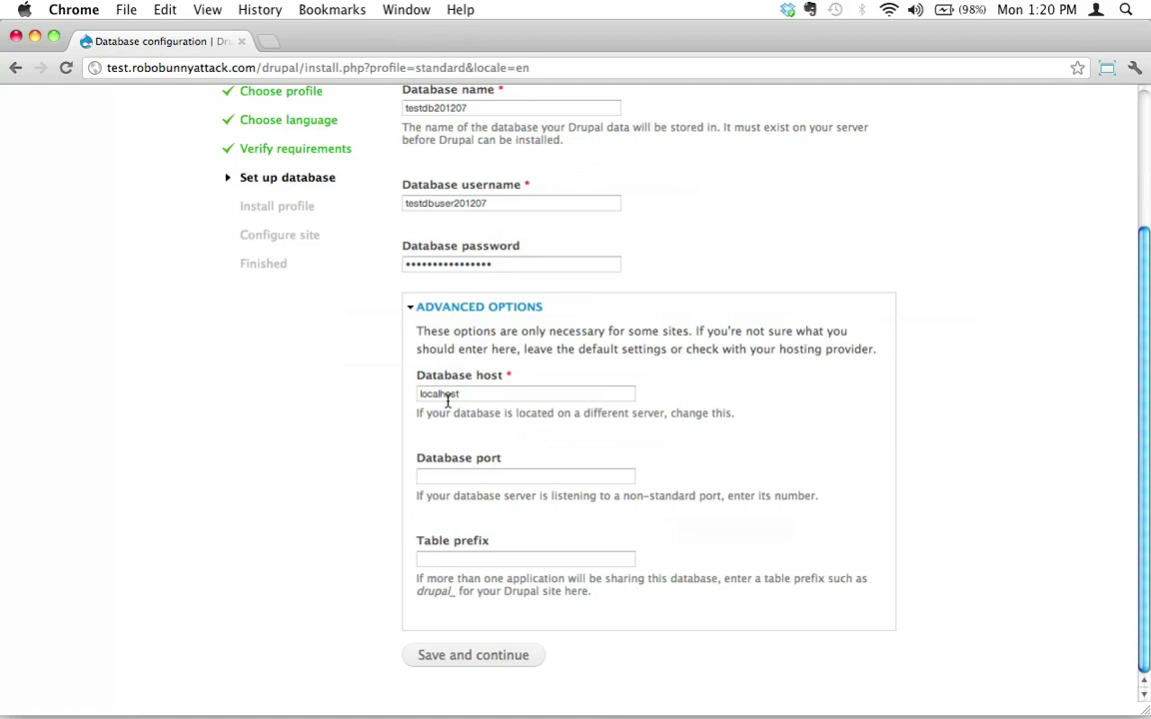
double_click(446, 395)
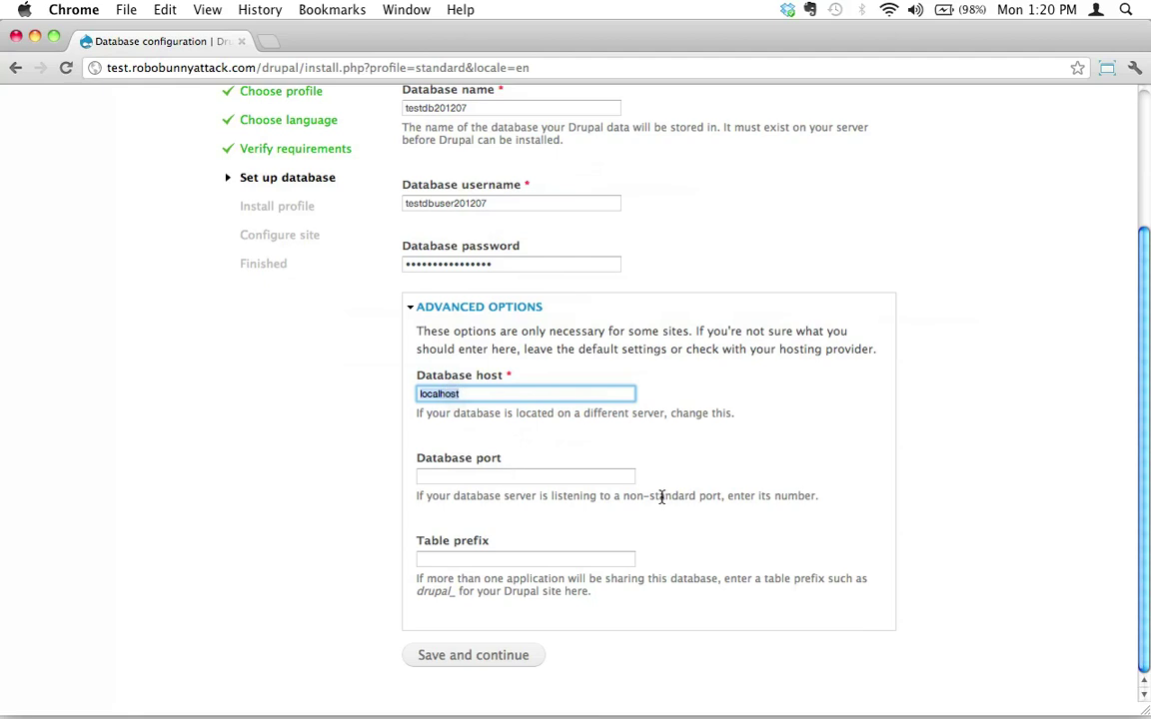
key("super+Tab")
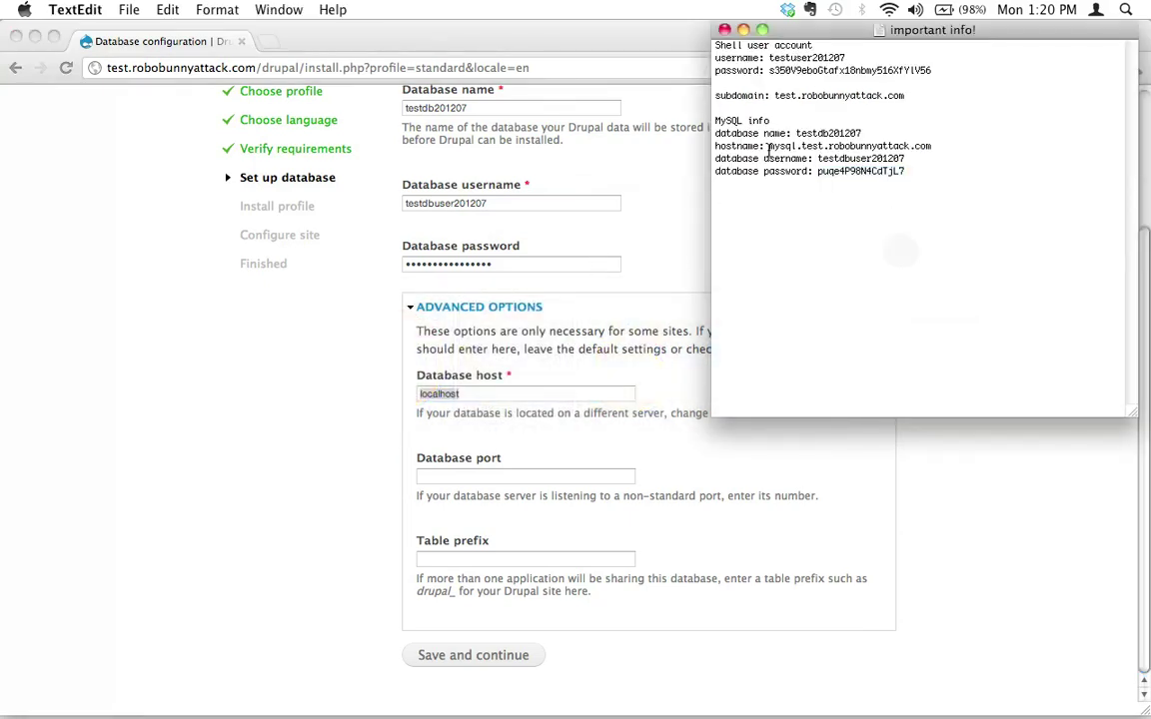
left_click_drag(765, 147, 931, 147)
key("super+c")
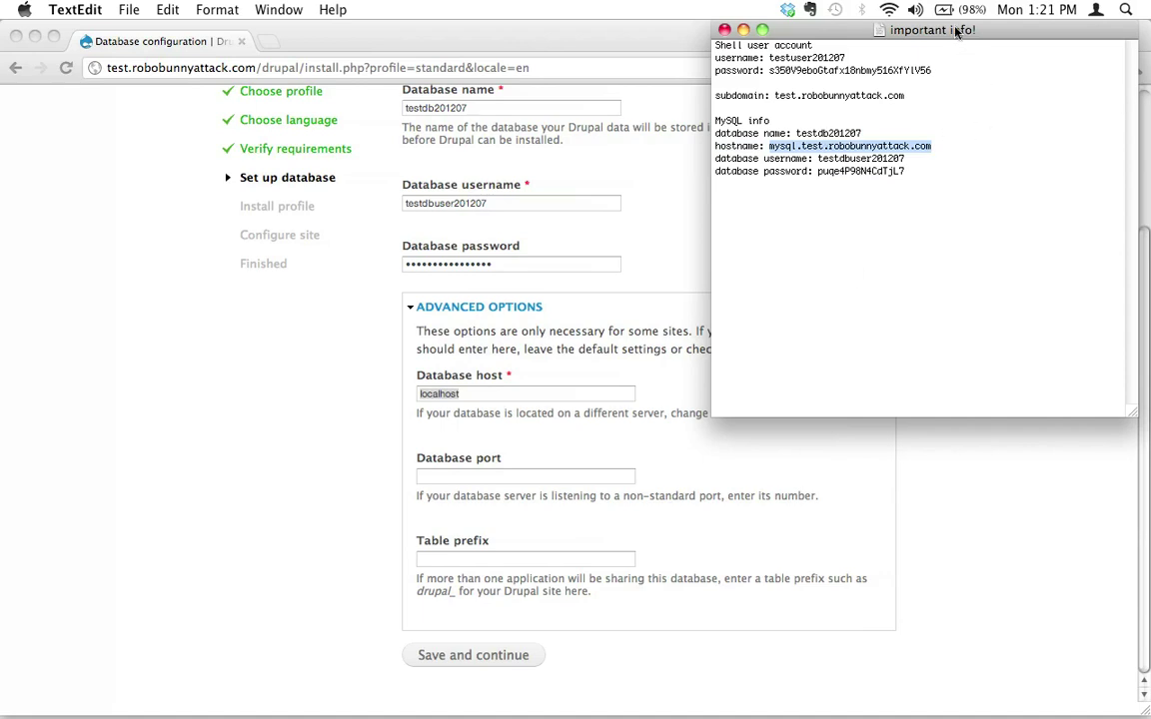
left_click_drag(955, 29, 956, 44)
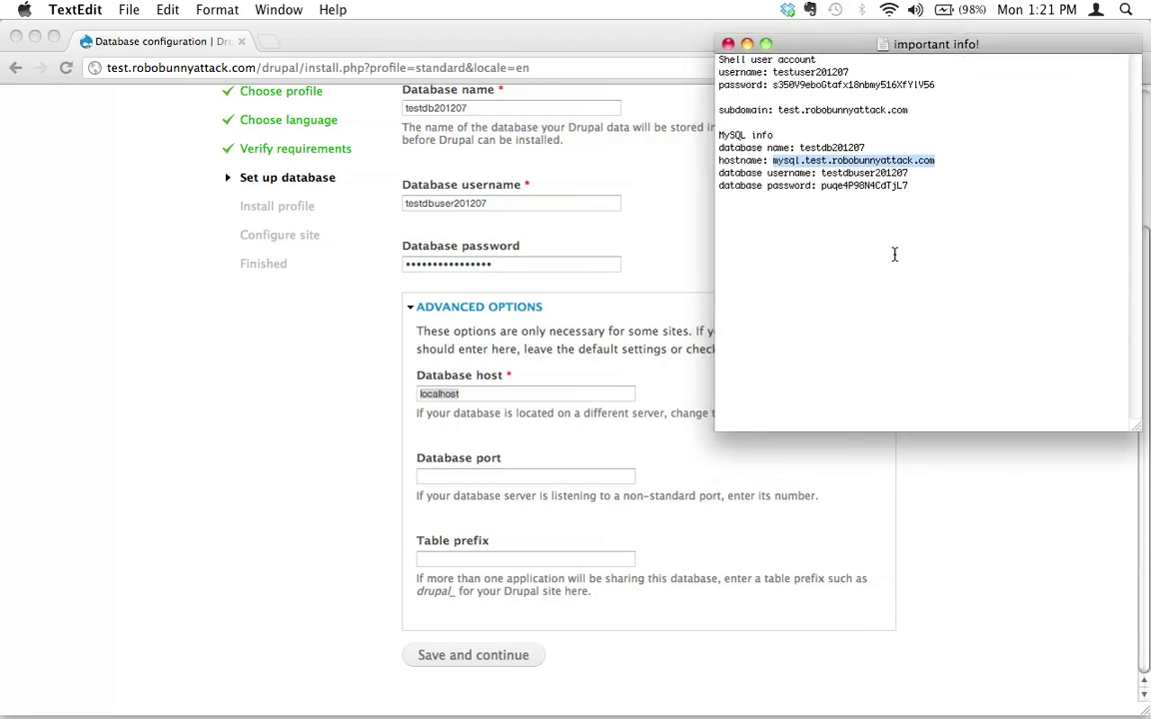
double_click(484, 396)
key("super+v")
left_click(642, 450)
- Submit the database settings with Save and continue
scroll(896, 531, "up", 3)
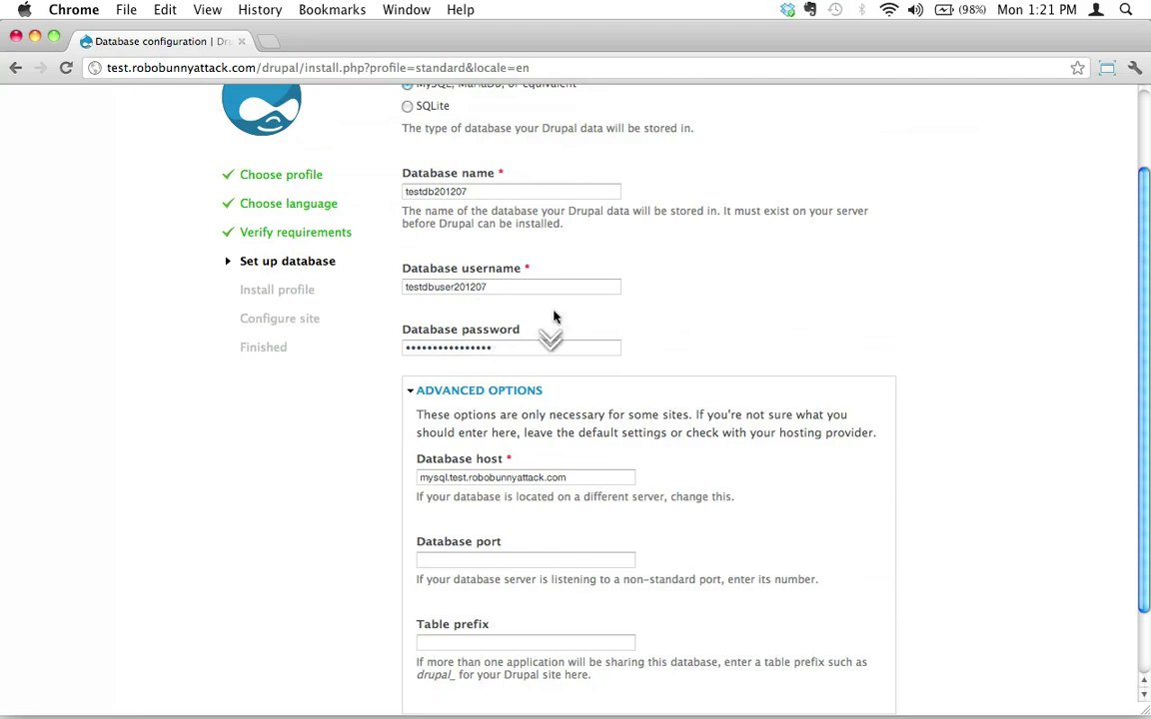
scroll(543, 328, "down", 2)
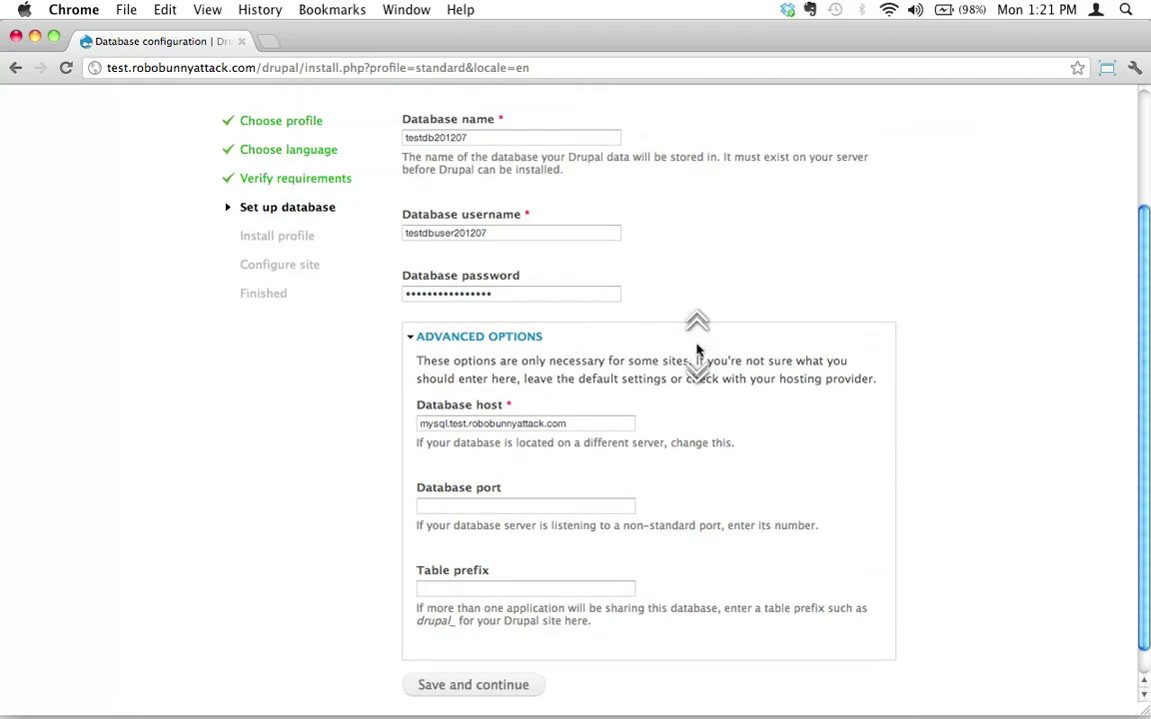
left_click(586, 428)
scroll(806, 544, "down", 1)
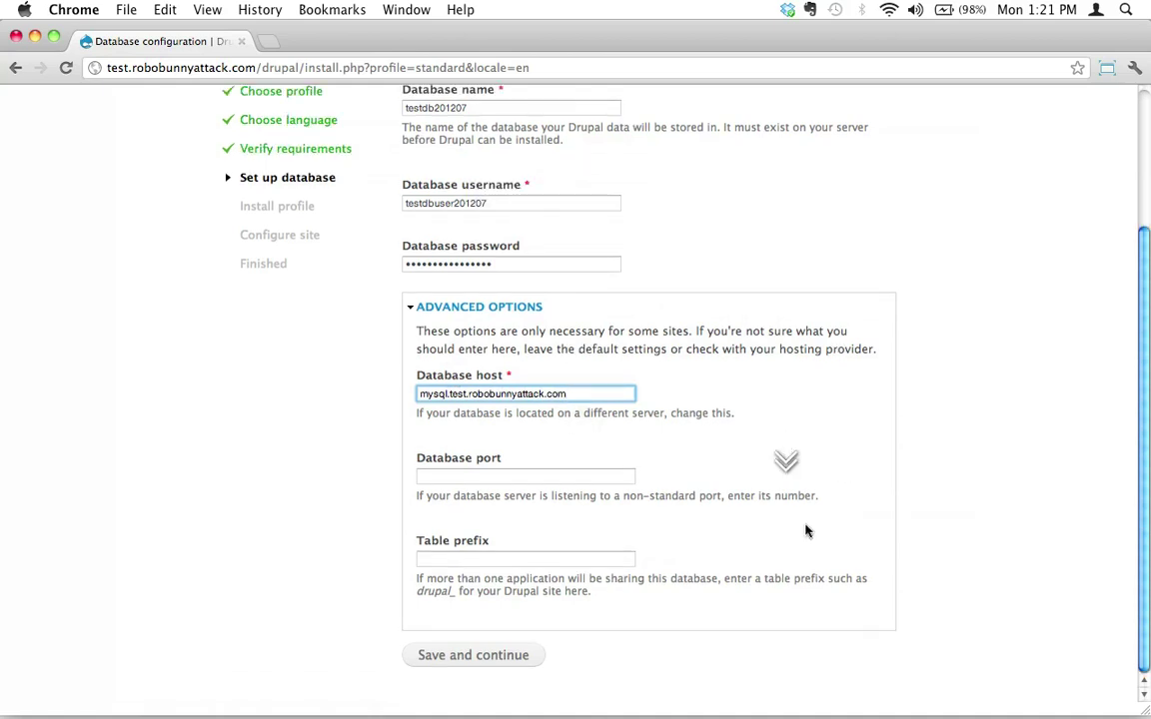
left_click(475, 657)
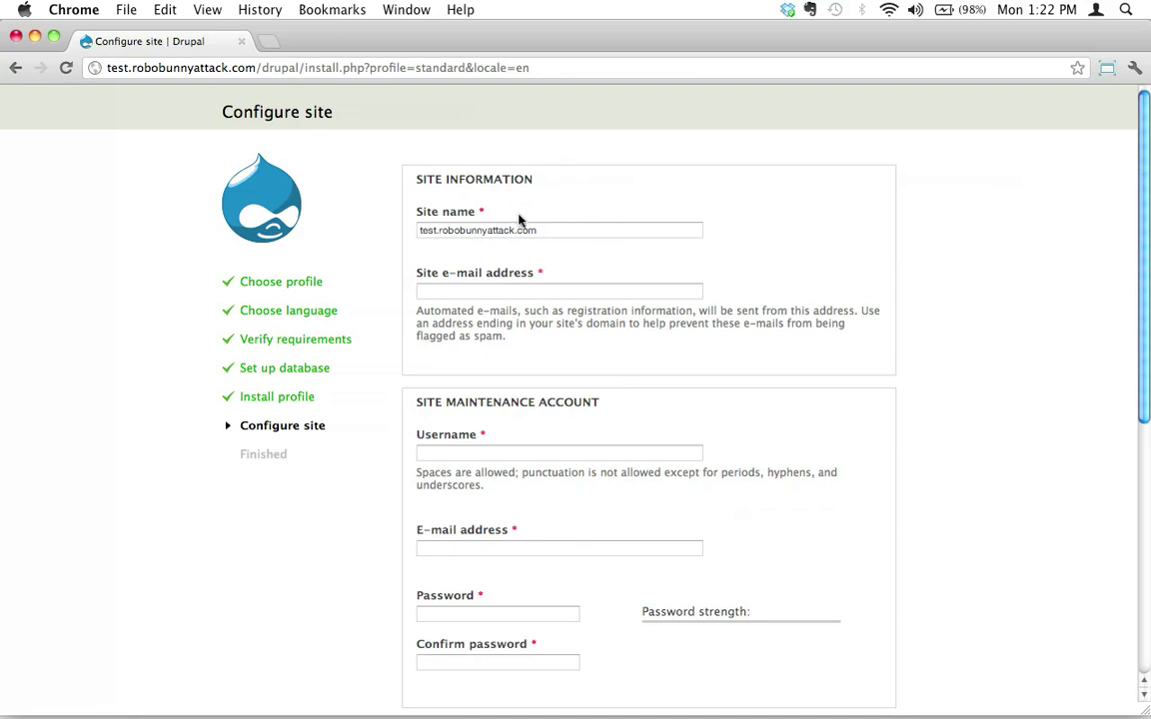
- Rename the site to Test Drupal Site and enter the site e-mail address
triple_click(497, 230)
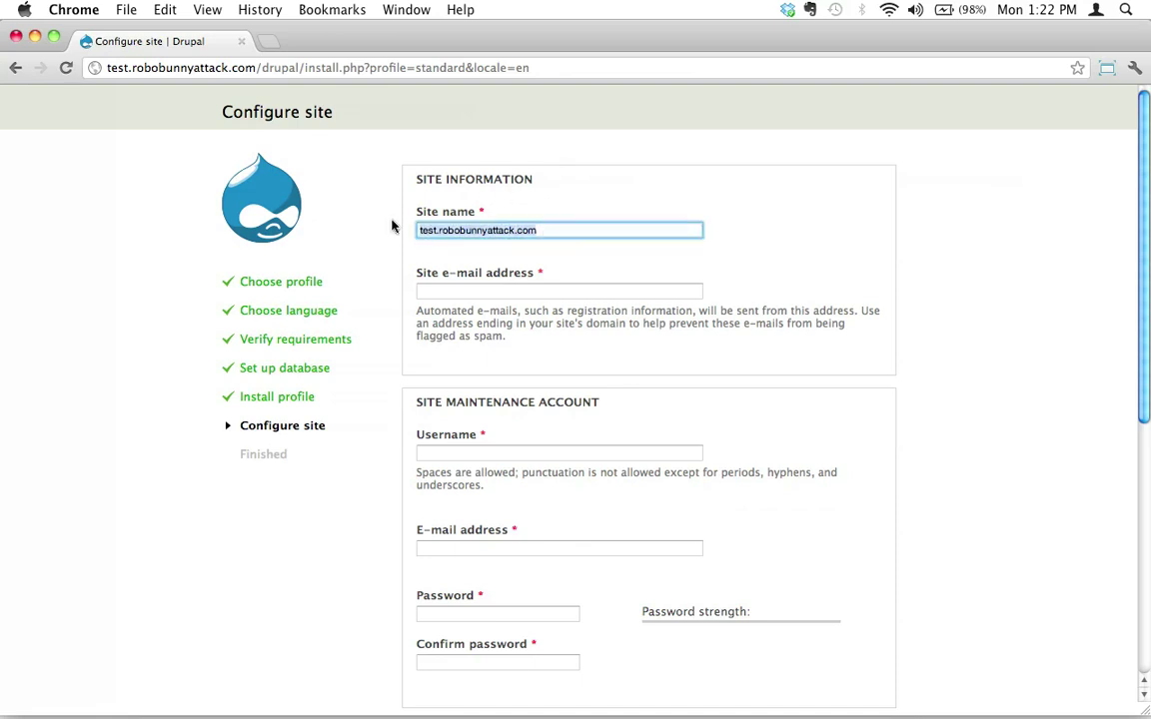
type("est")
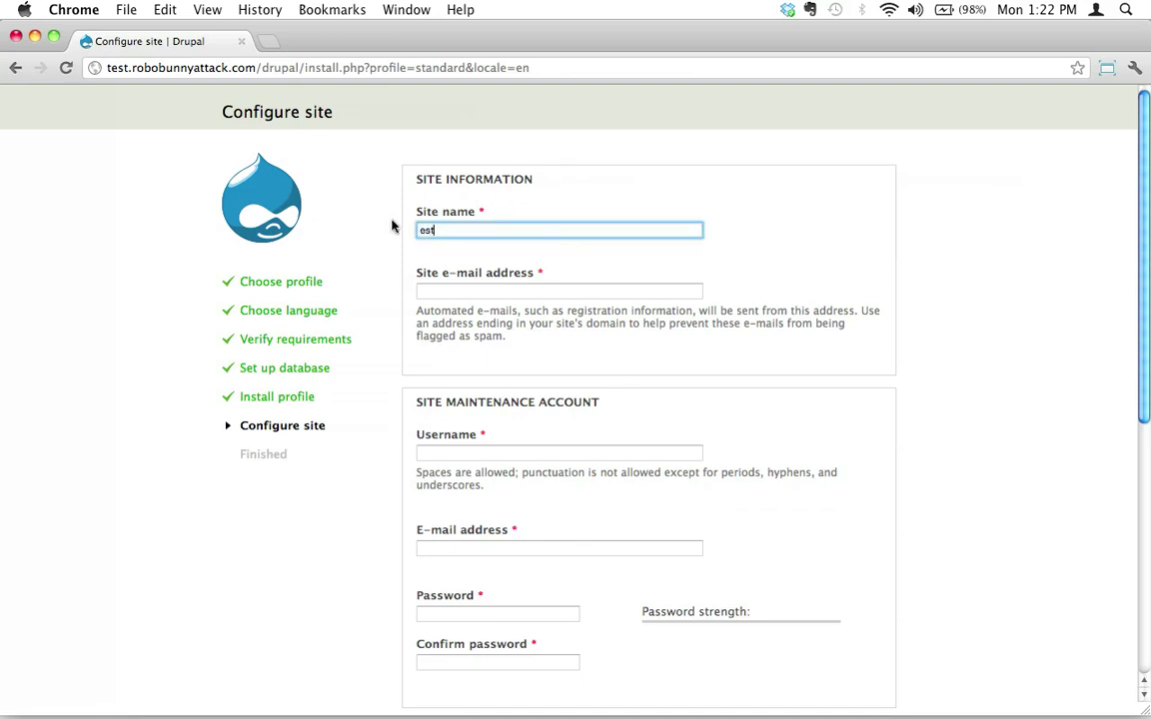
type(" Drupal Site")
key("Tab")
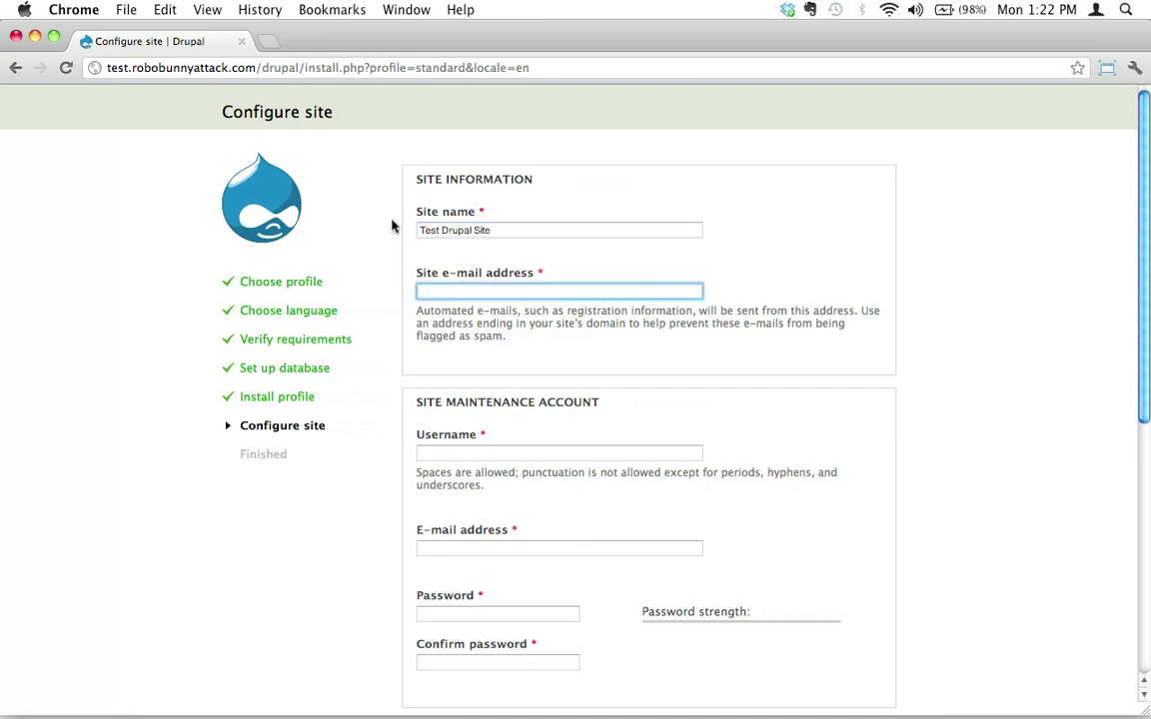
left_click(440, 455)
left_click(560, 291)
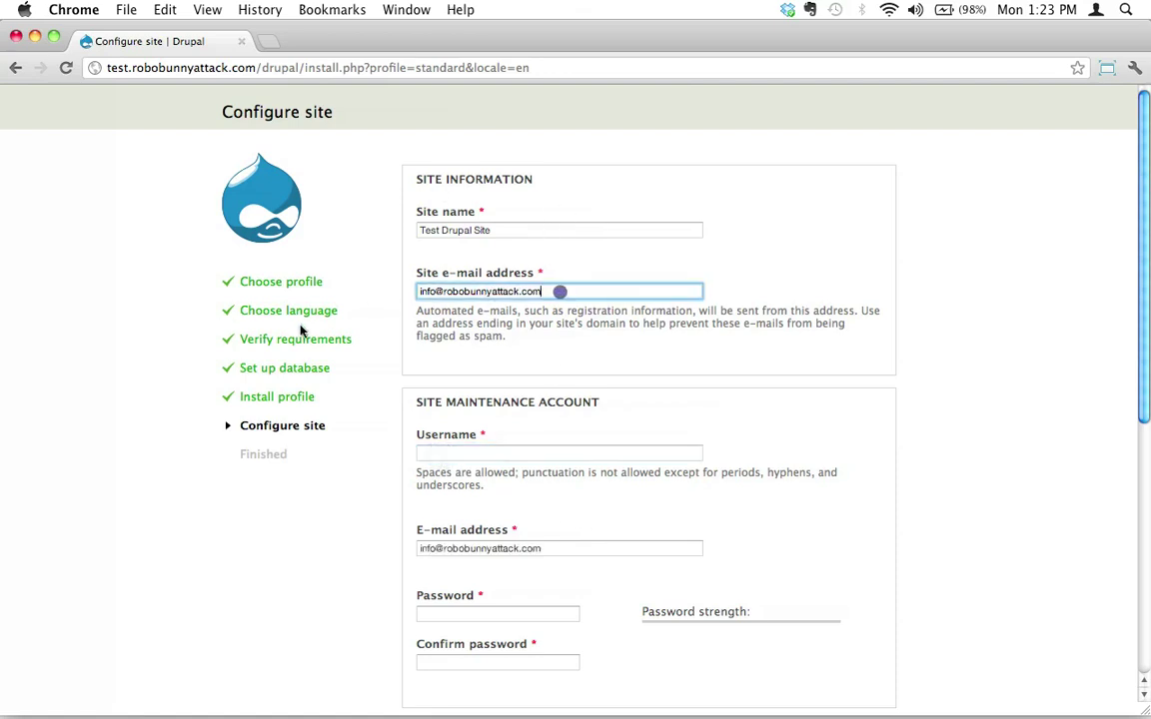
triple_click(486, 295)
left_click(559, 291)
triple_click(476, 291)
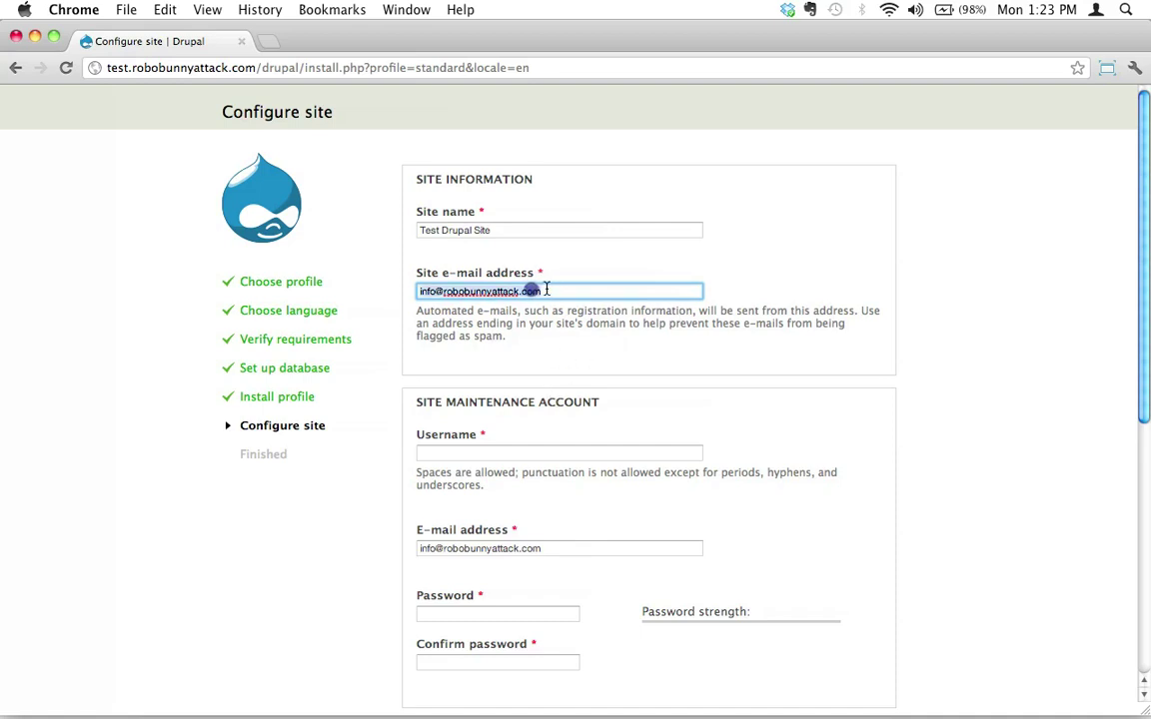
left_click(540, 453)
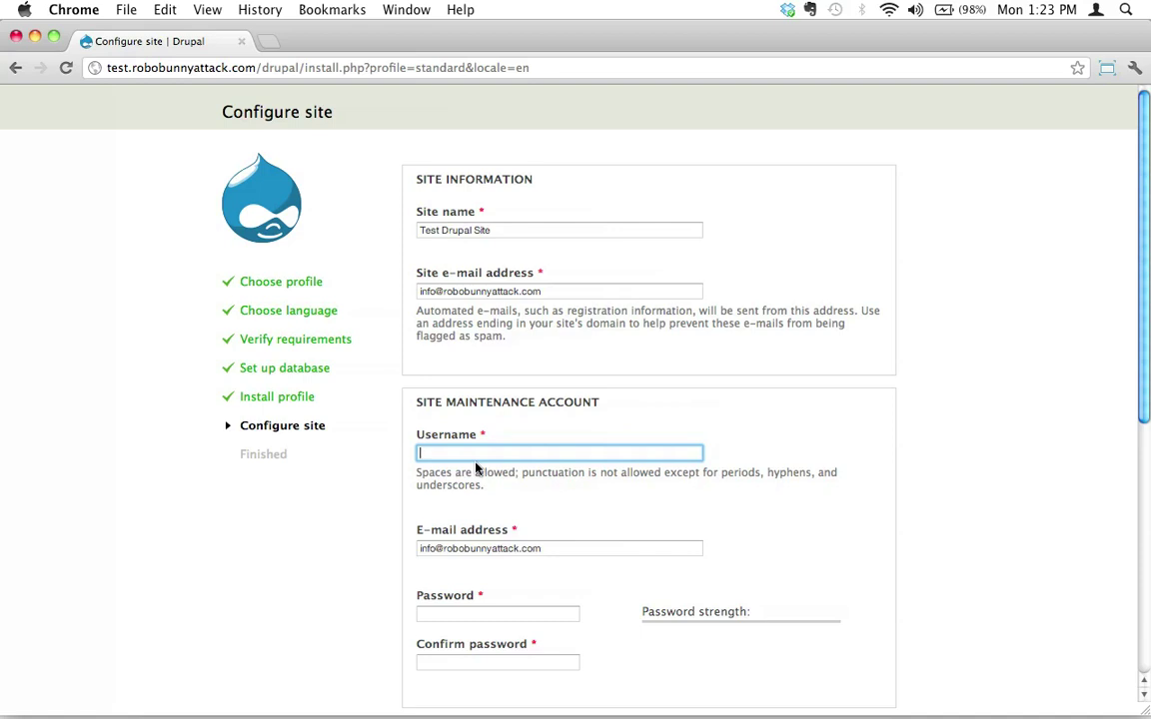
- Enter the maintenance account username and check the prefilled account e-mail address
type("testdrupaluser")
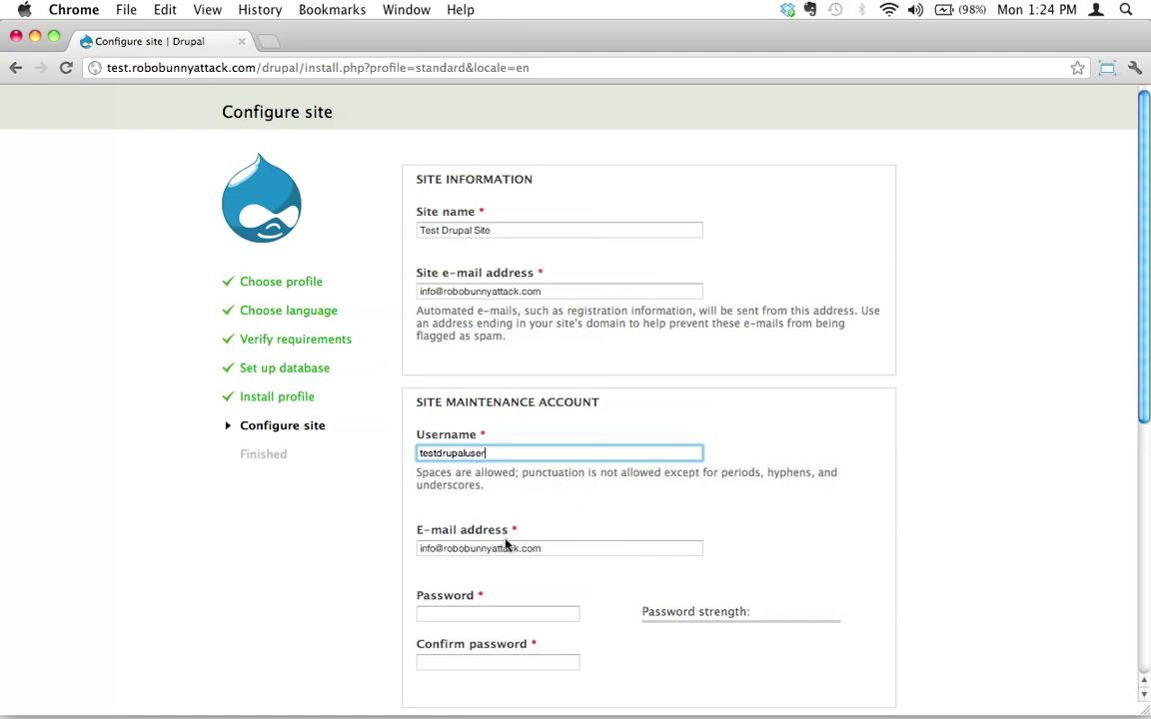
left_click(508, 549)
left_click(566, 552)
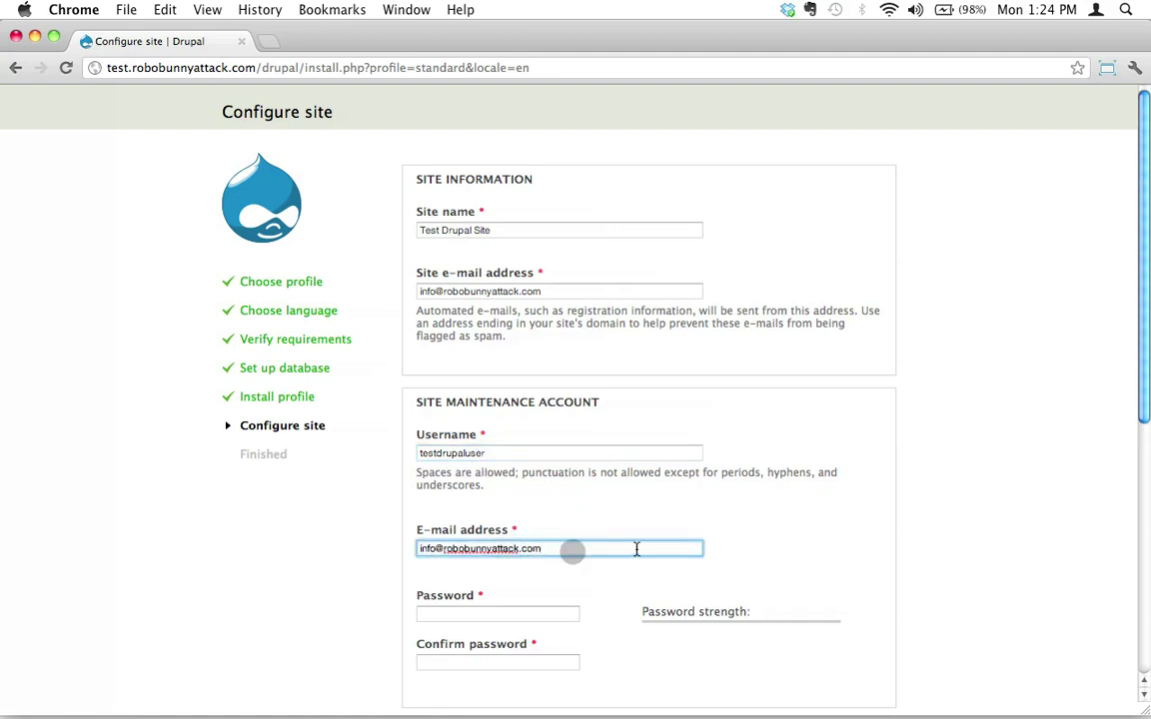
left_click_drag(552, 548, 403, 547)
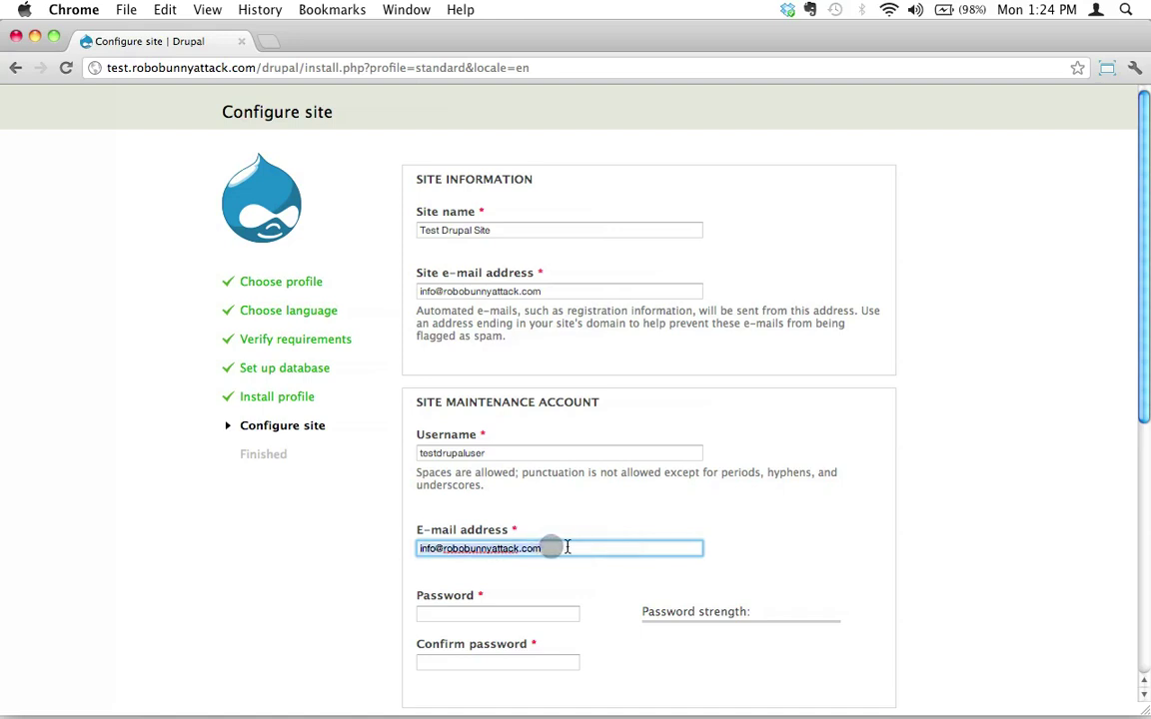
double_click(484, 453)
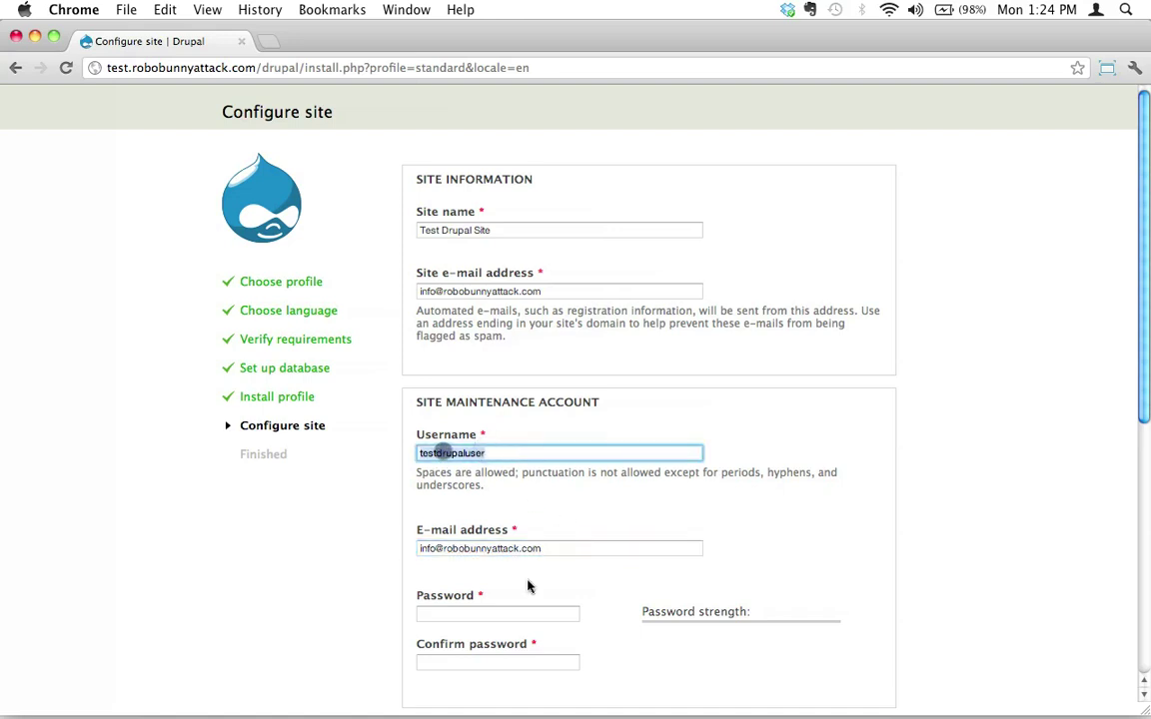
left_click_drag(540, 548, 432, 547)
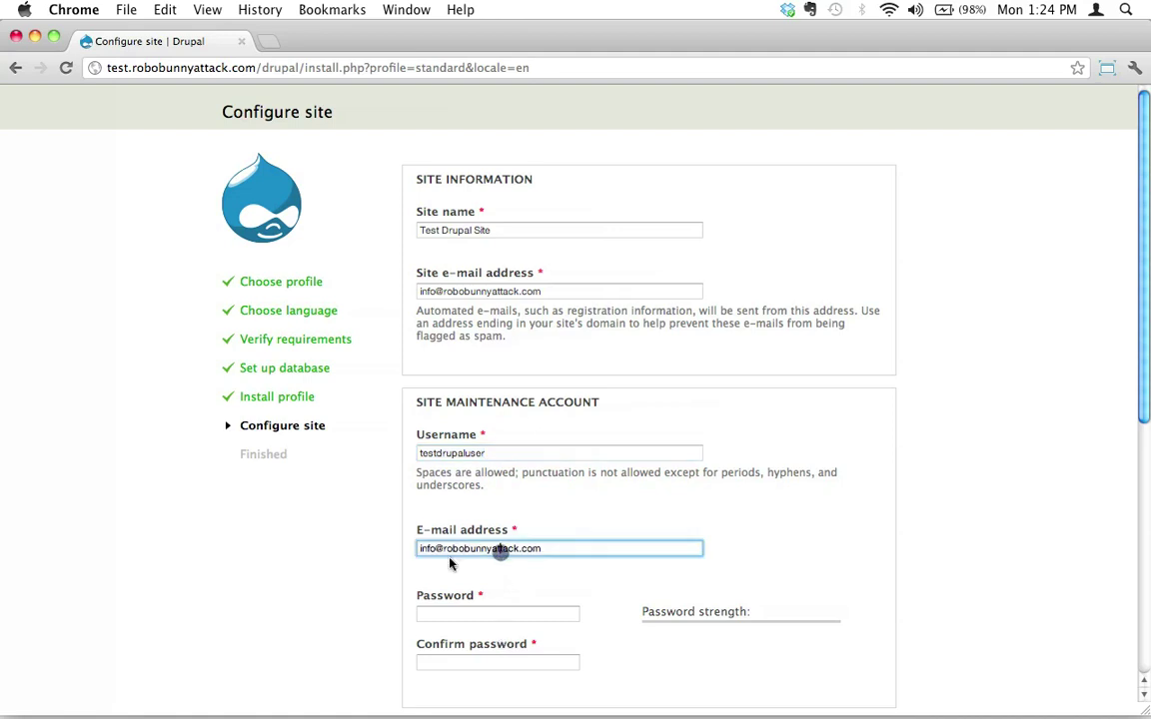
left_click(538, 548)
triple_click(486, 549)
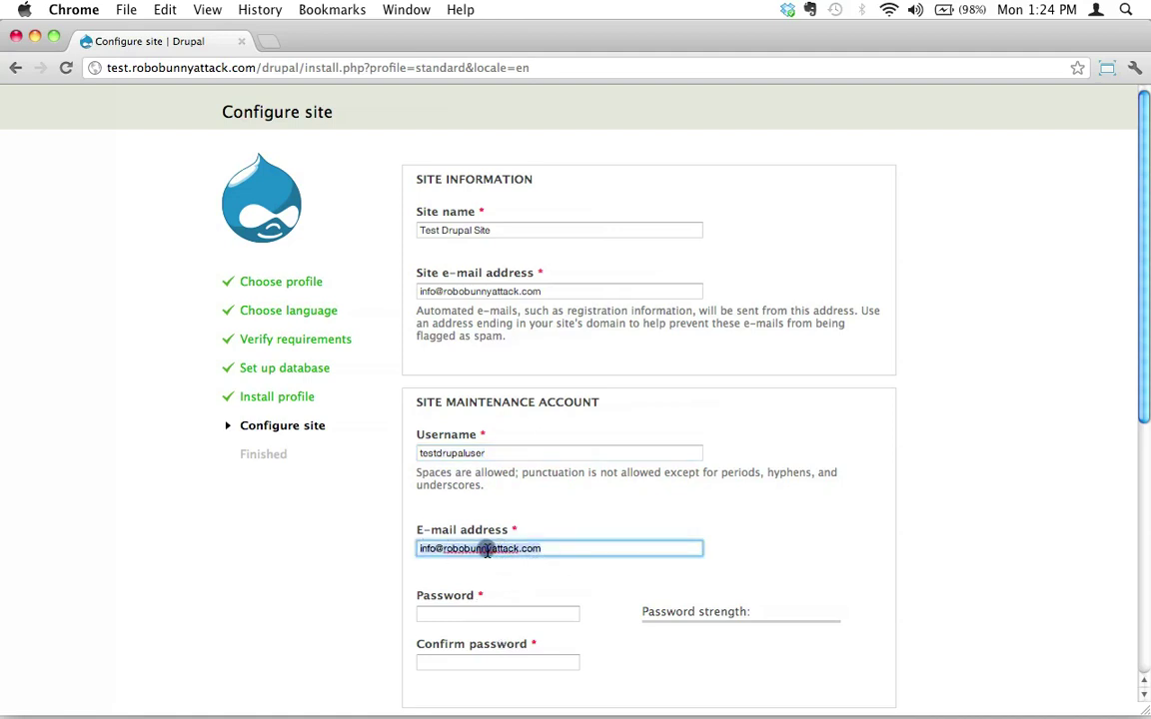
left_click(477, 613)
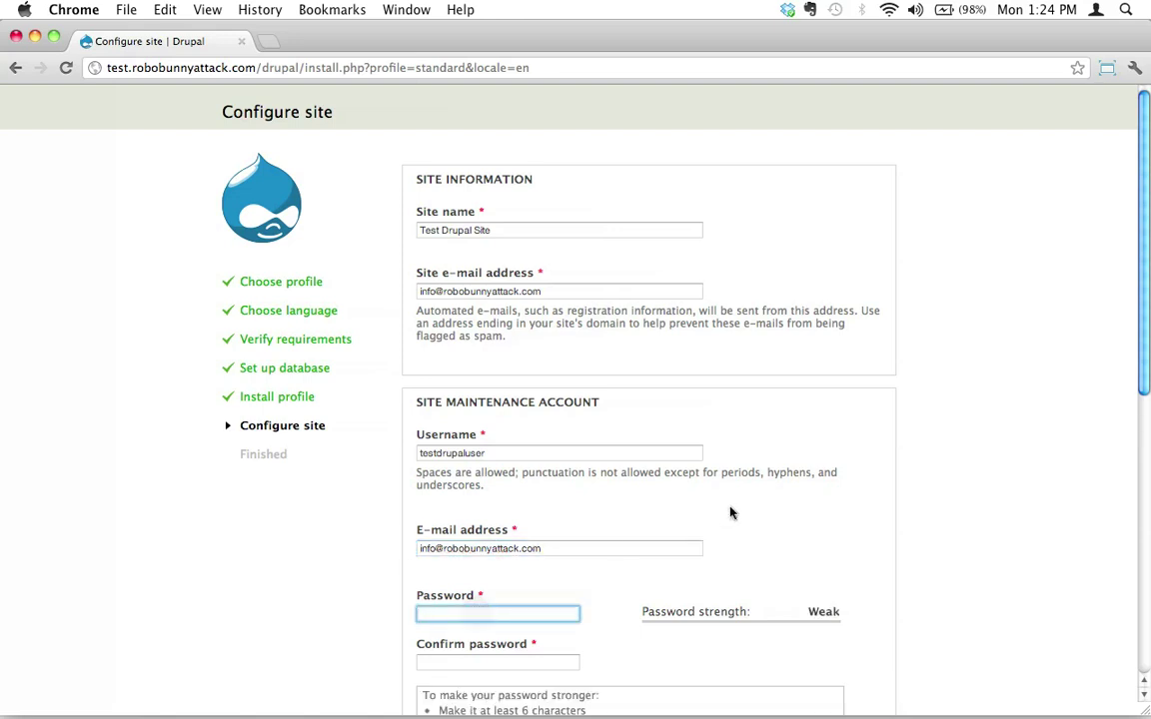
- In a new Strong Password Generator tab, generate a 30-character password without punctuation
left_click(268, 48)
type("stro")
key("Return")
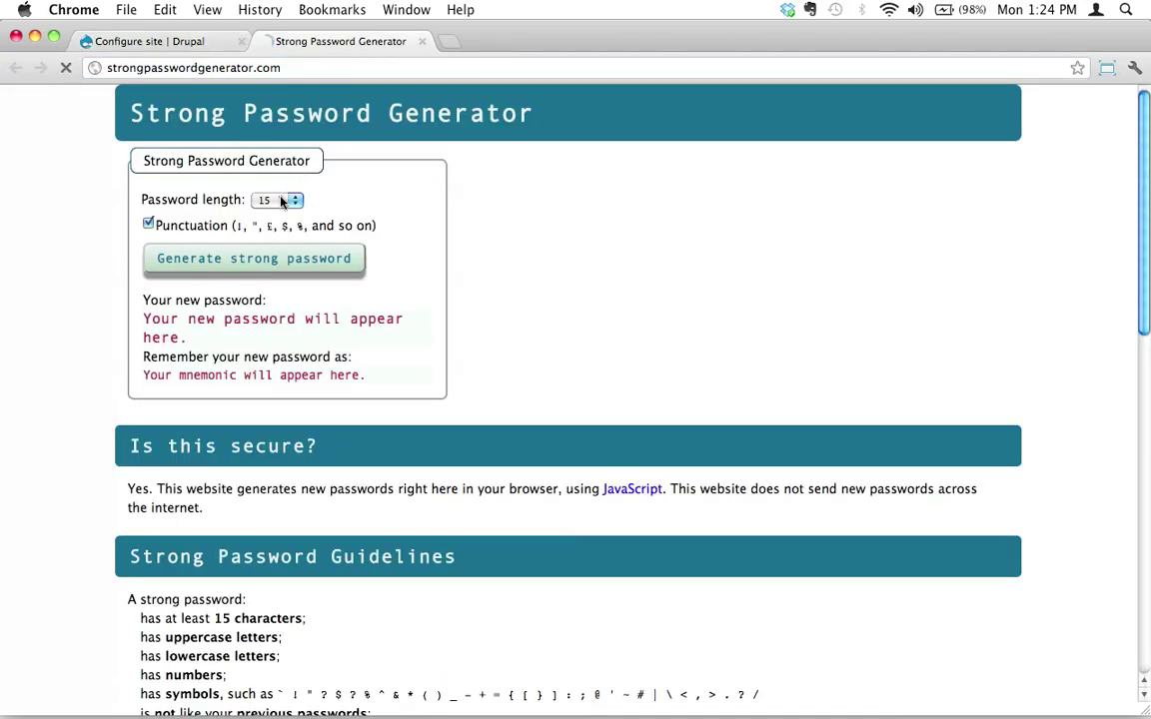
left_click(279, 197)
left_click(282, 413)
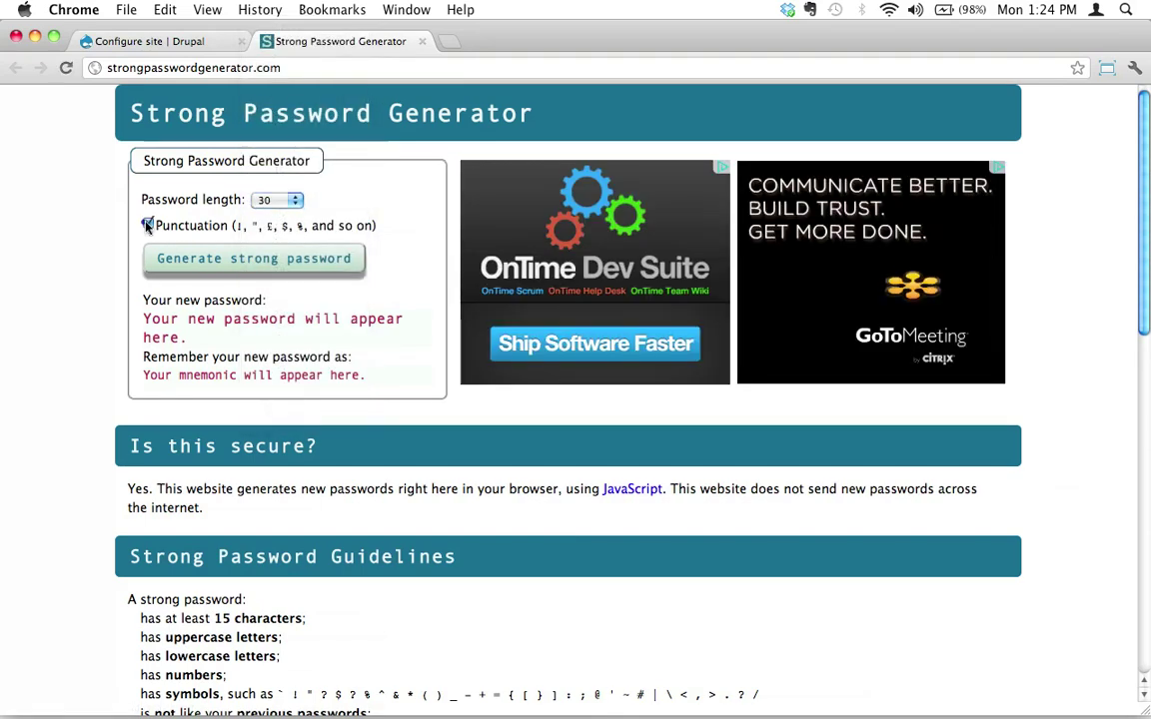
left_click(148, 223)
left_click(256, 258)
left_click(298, 260)
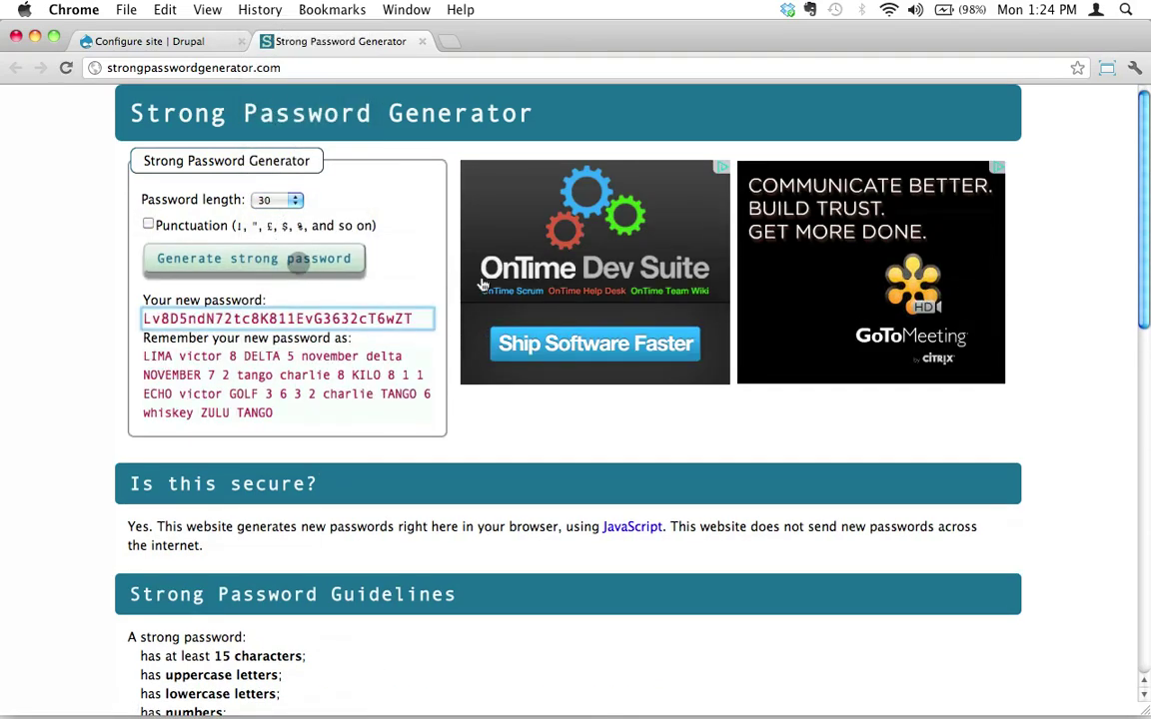
left_click(250, 319)
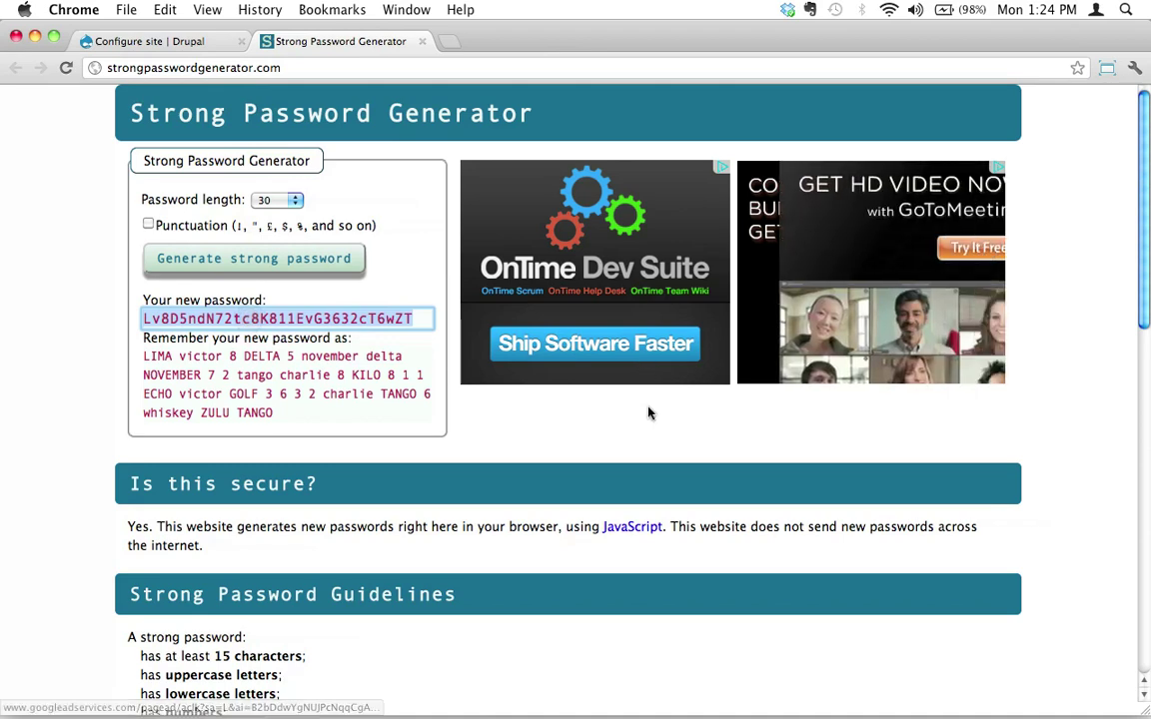
- Close the generator tab and paste the generated password into Password and Confirm password
key("super+w")
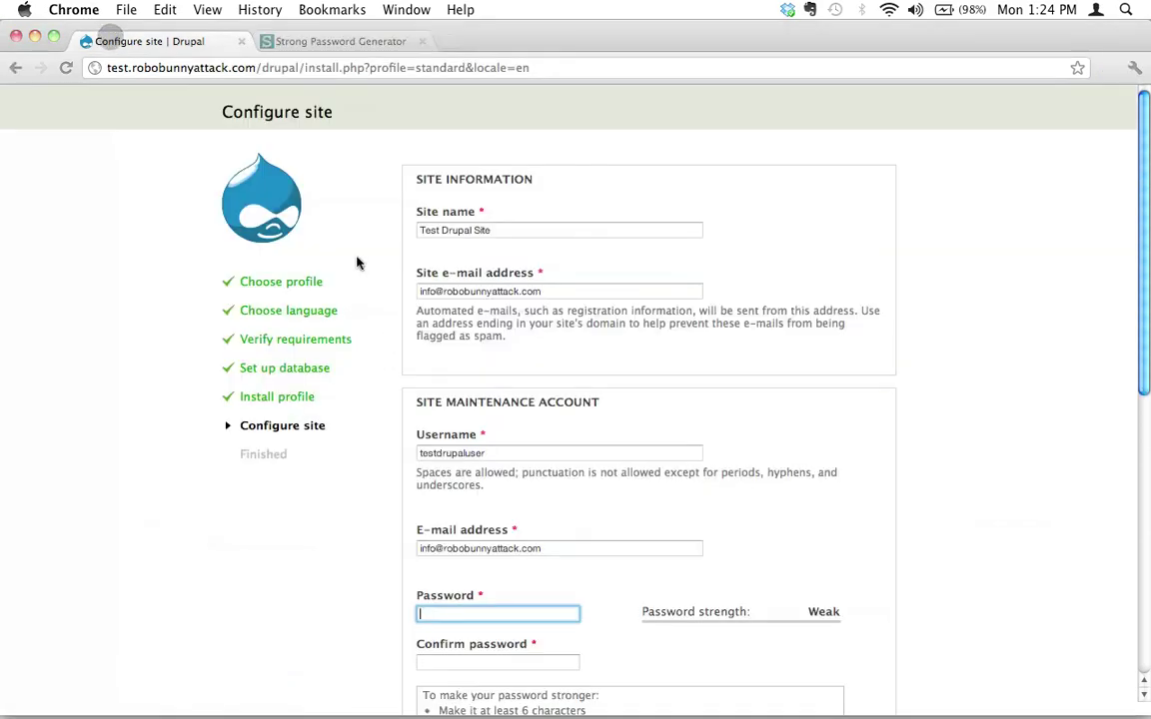
key("super+v")
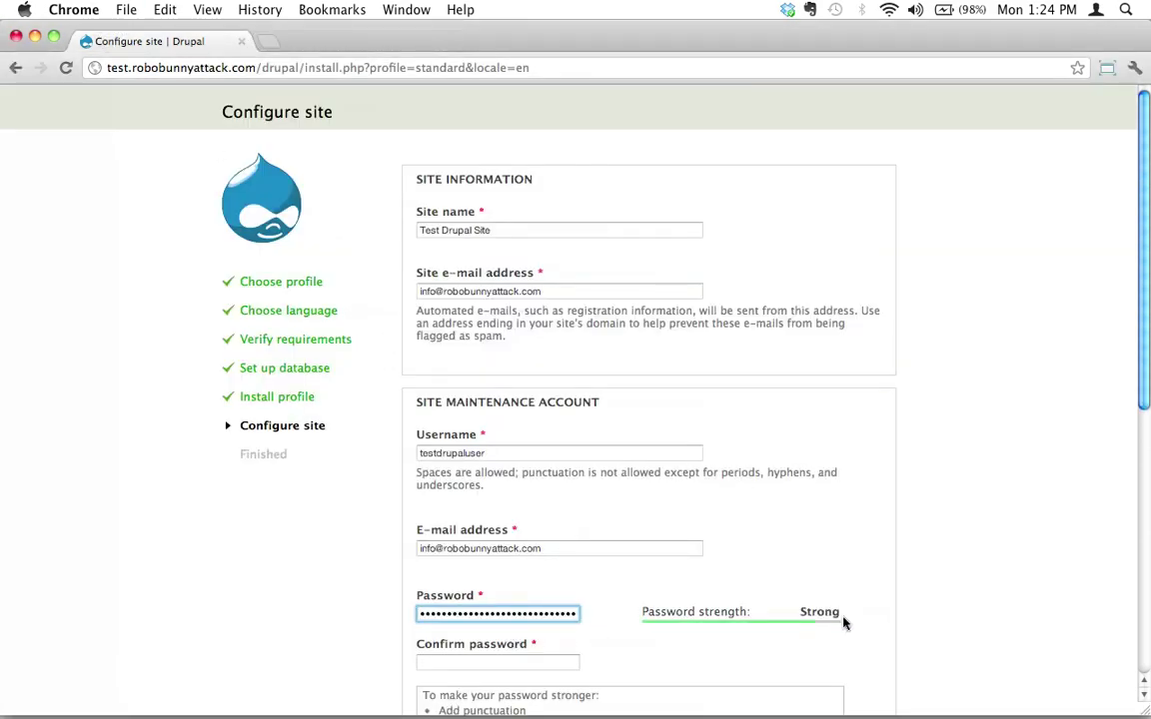
scroll(853, 620, "down", 2)
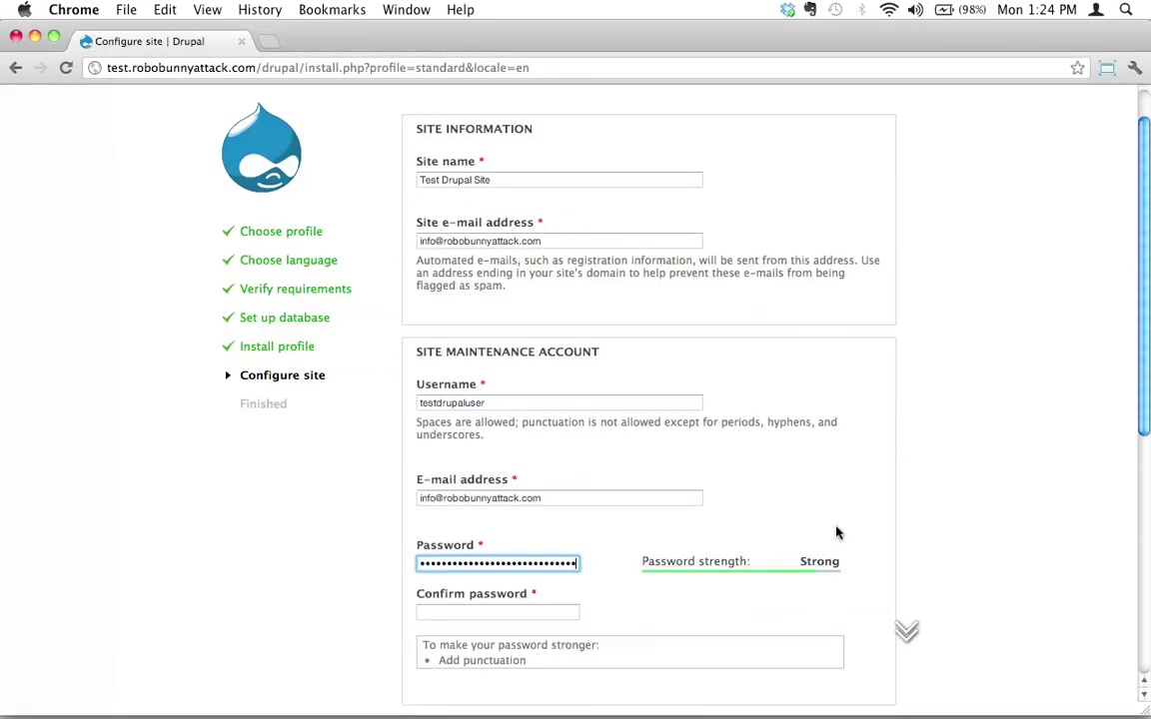
left_click(459, 612)
key("super+v")
scroll(678, 624, "down", 3)
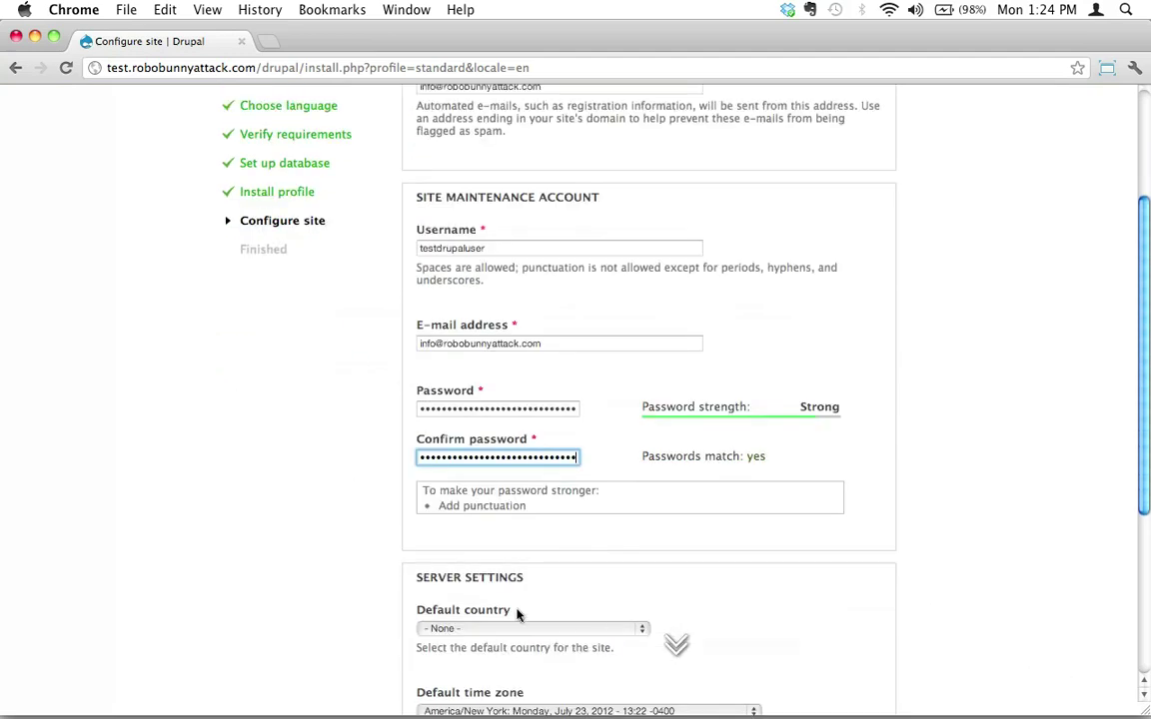
scroll(469, 489, "down", 1)
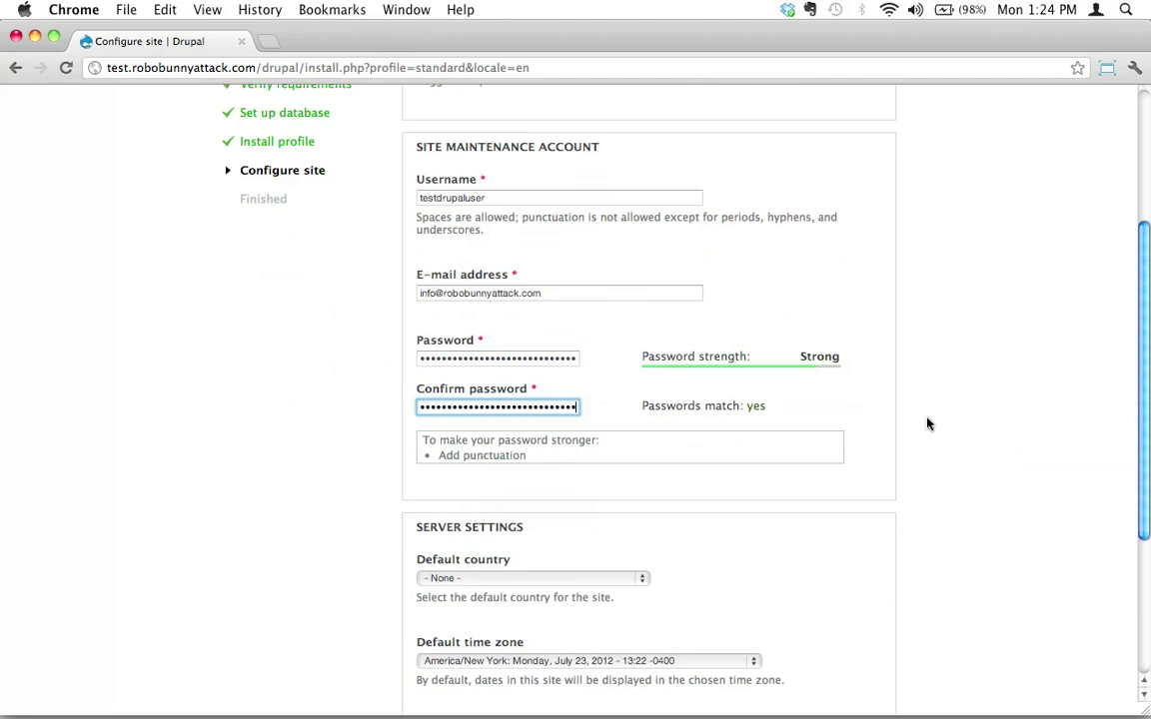
scroll(929, 423, "down", 2)
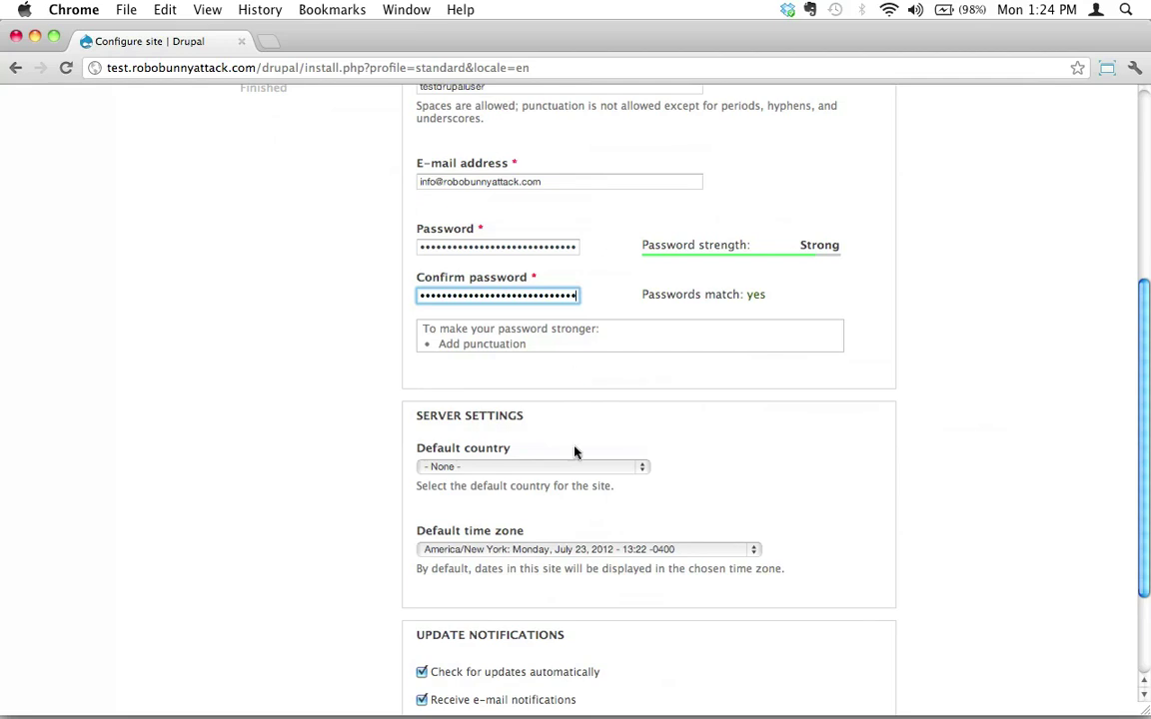
- Set Default country to Canada and Default time zone to America/Toronto (-0400), leaving update notifications on
left_click(473, 466)
scroll(473, 467, "down", 8)
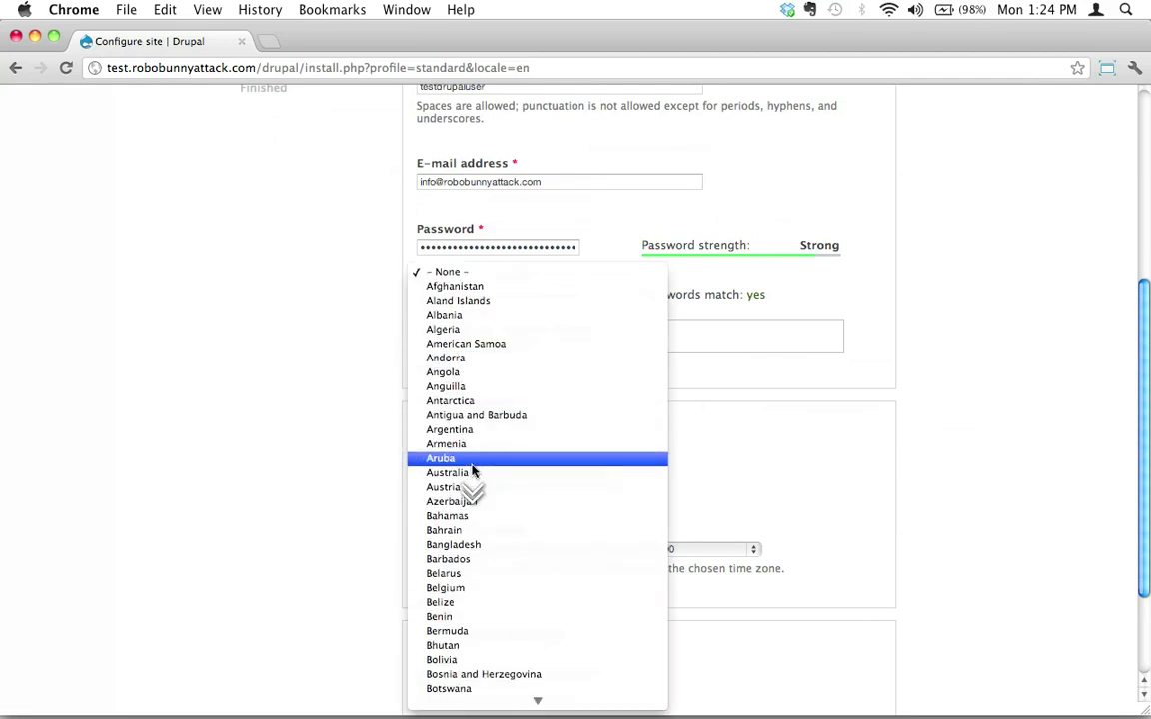
scroll(473, 466, "down", 5)
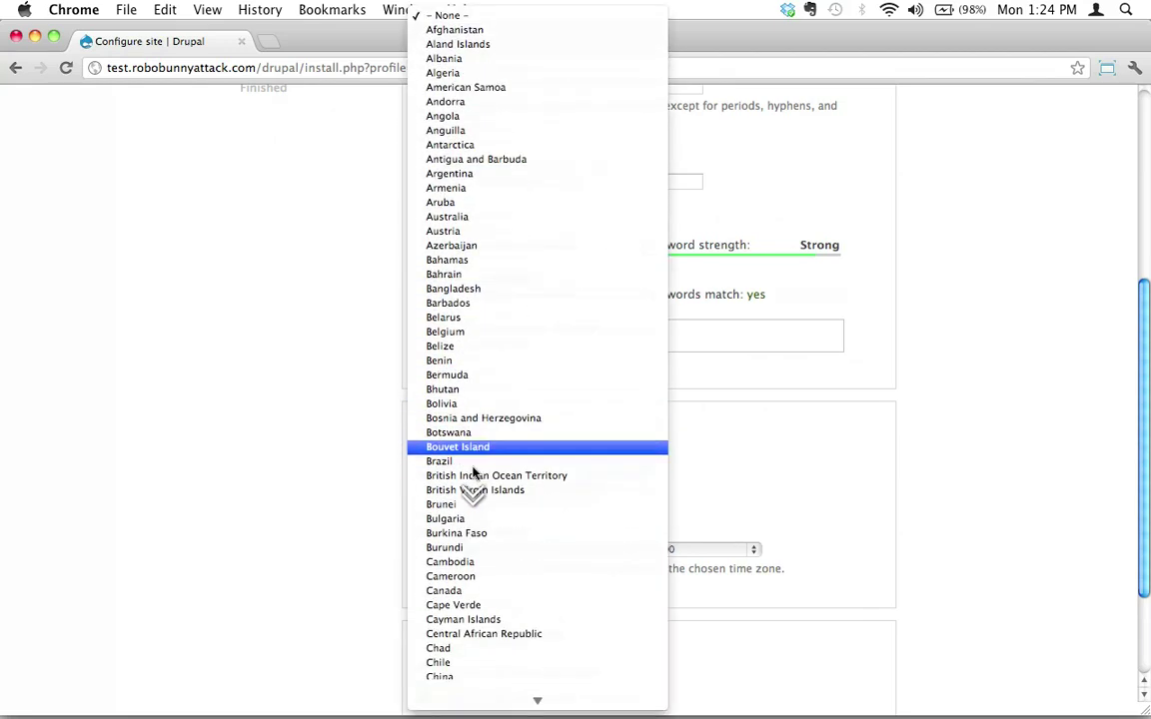
left_click(512, 566)
scroll(512, 566, "down", 3)
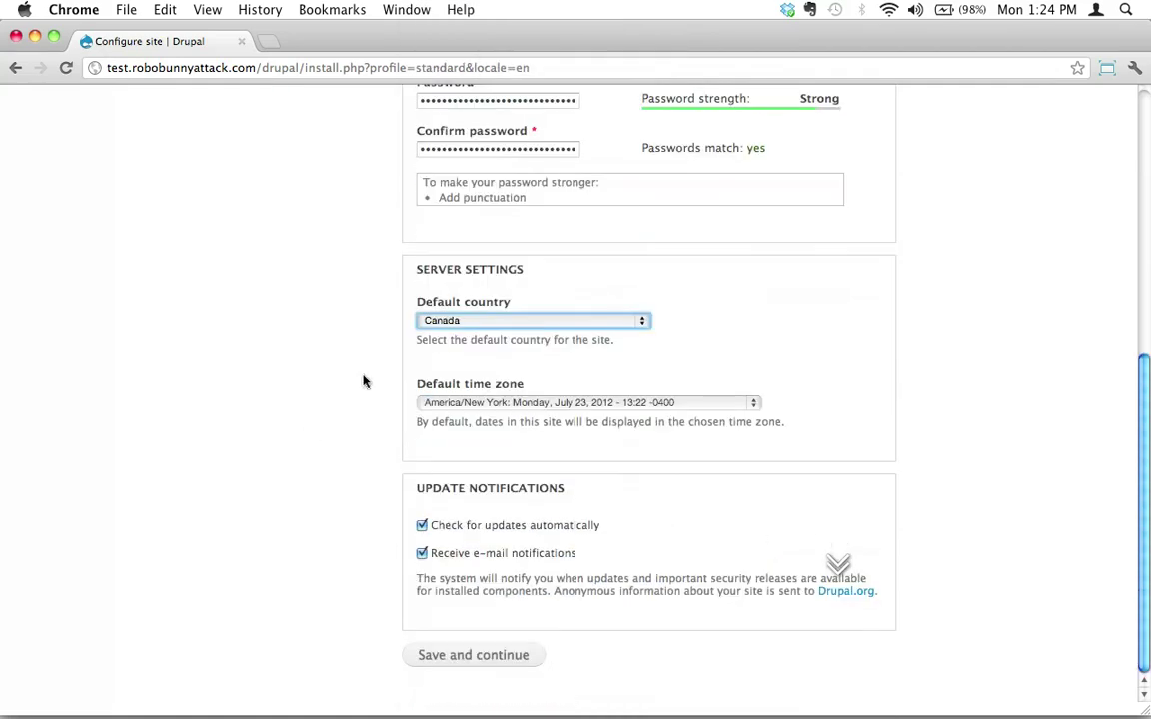
left_click(524, 407)
scroll(525, 411, "down", 3)
scroll(526, 412, "down", 10)
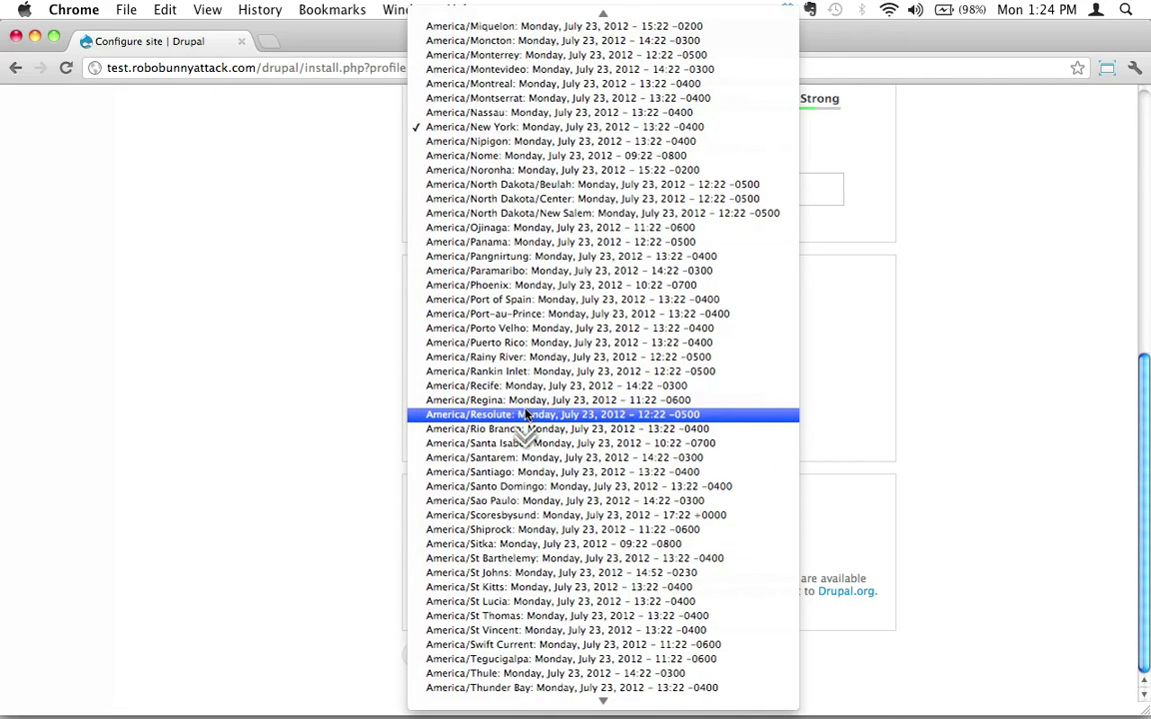
left_click(502, 636)
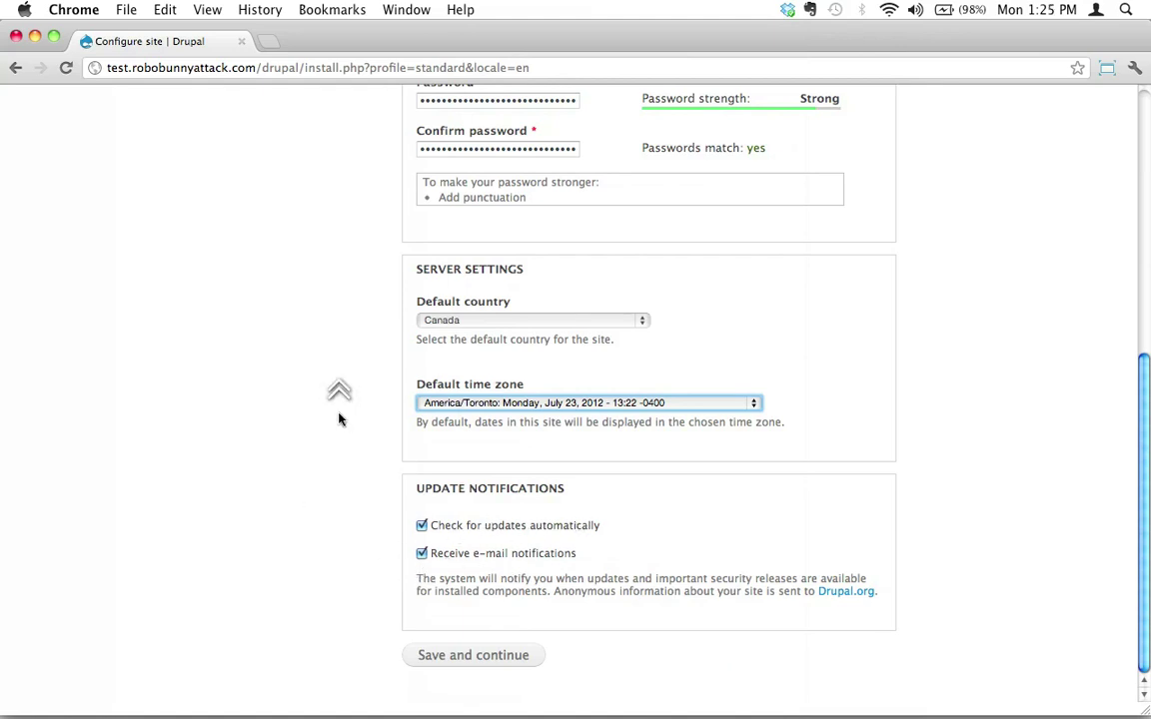
scroll(340, 419, "up", 7)
scroll(340, 420, "down", 7)
scroll(339, 420, "up", 10)
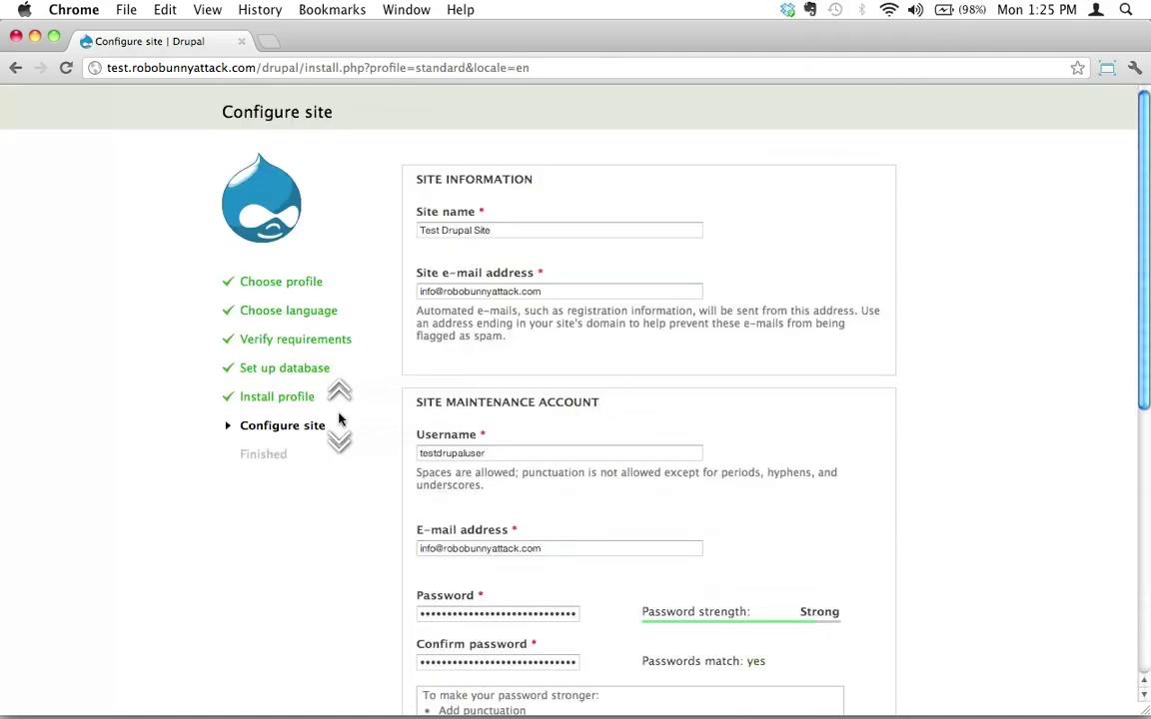
- Select the admin username in the installer's Configure site form
left_click(475, 230)
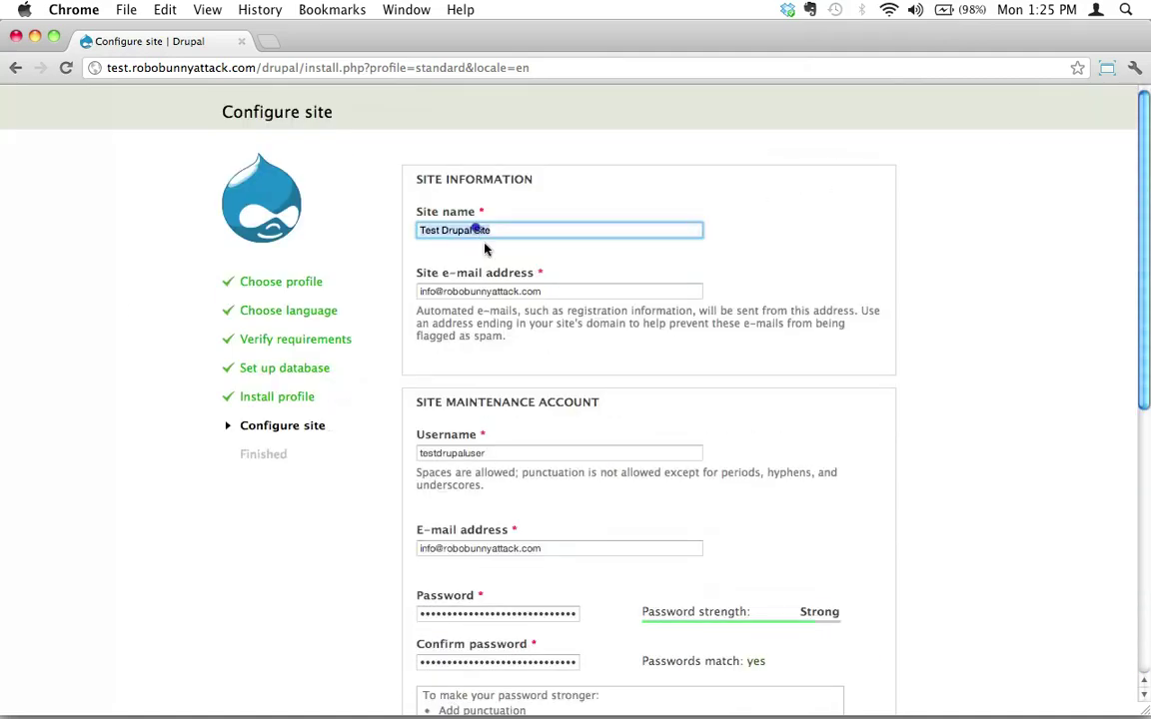
triple_click(475, 229)
triple_click(481, 291)
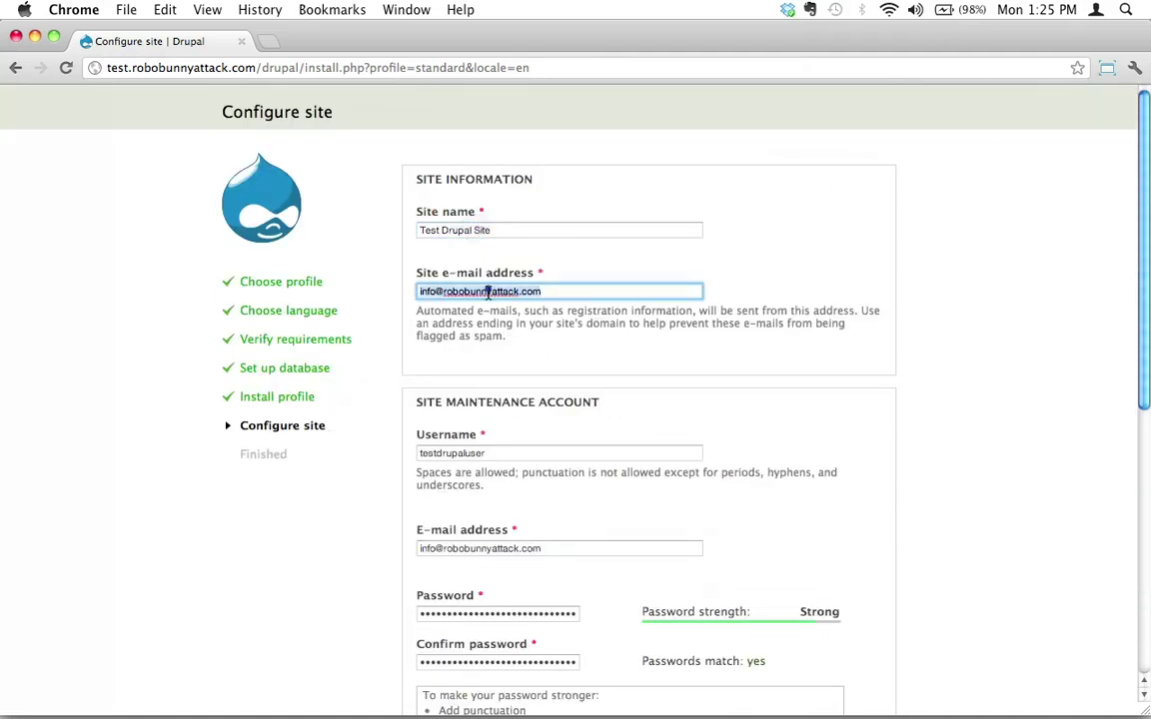
triple_click(427, 452)
key("super+c")
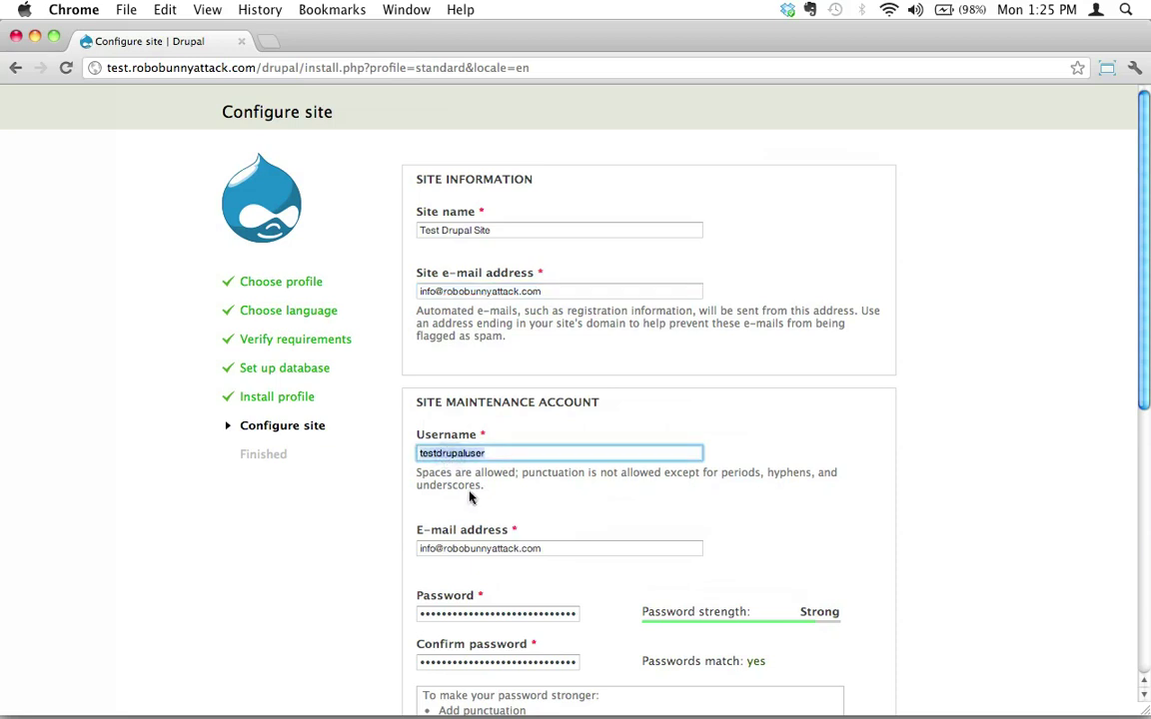
- Add a 'Drupal Admin info' heading and the pasted admin username line to the important info! note
key("super+Tab")
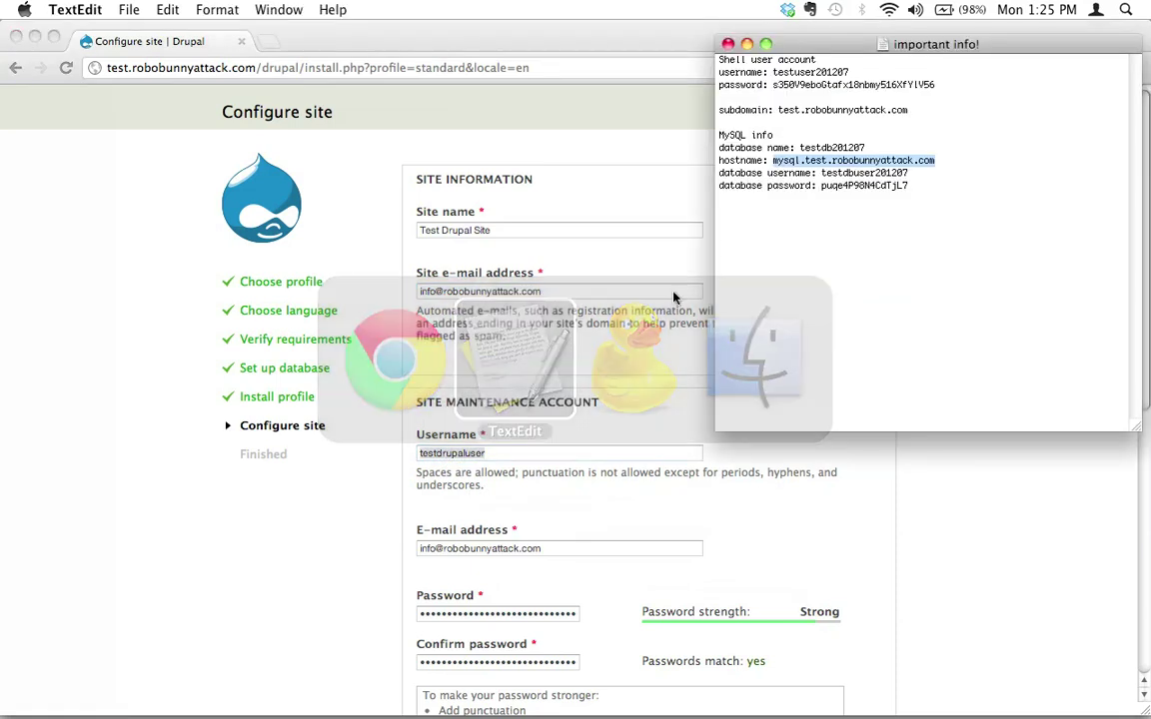
left_click(764, 223)
key("Return")
key("Return")
type("Drupal Admin inf")
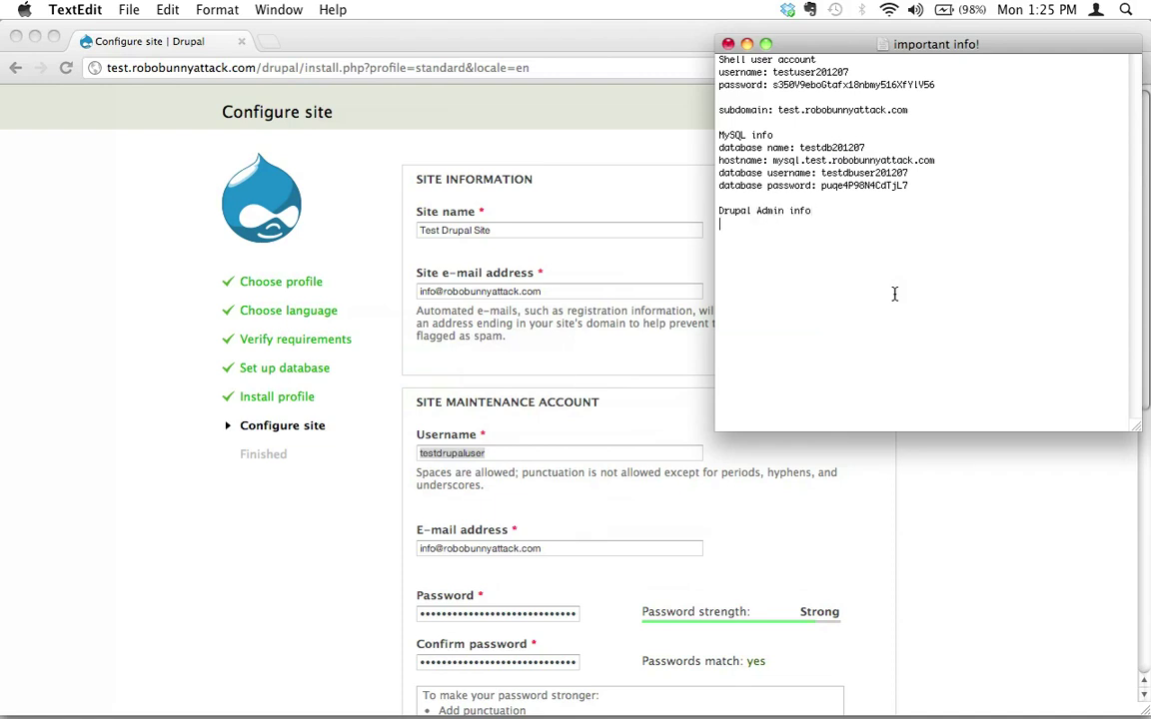
type("o")
key("Return")
type("Drupal admin username:")
key("super+v")
type("Drupal admin password")
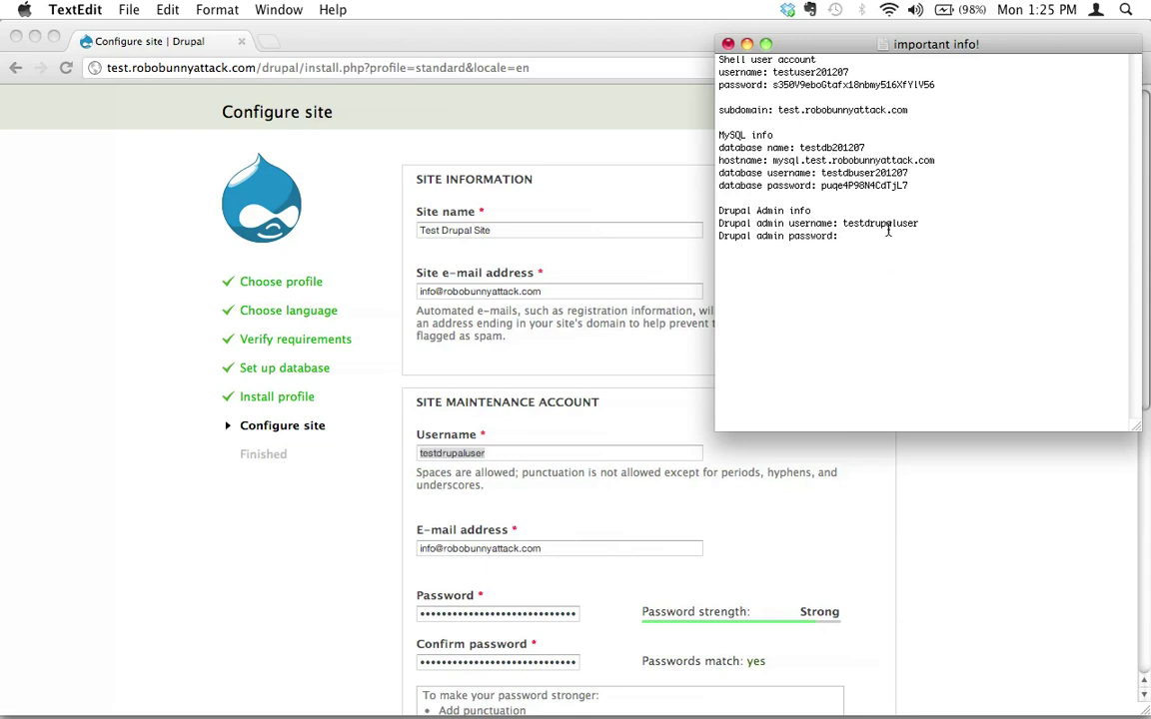
- Close the password generator and paste the generated admin password into the note
key("super+Tab")
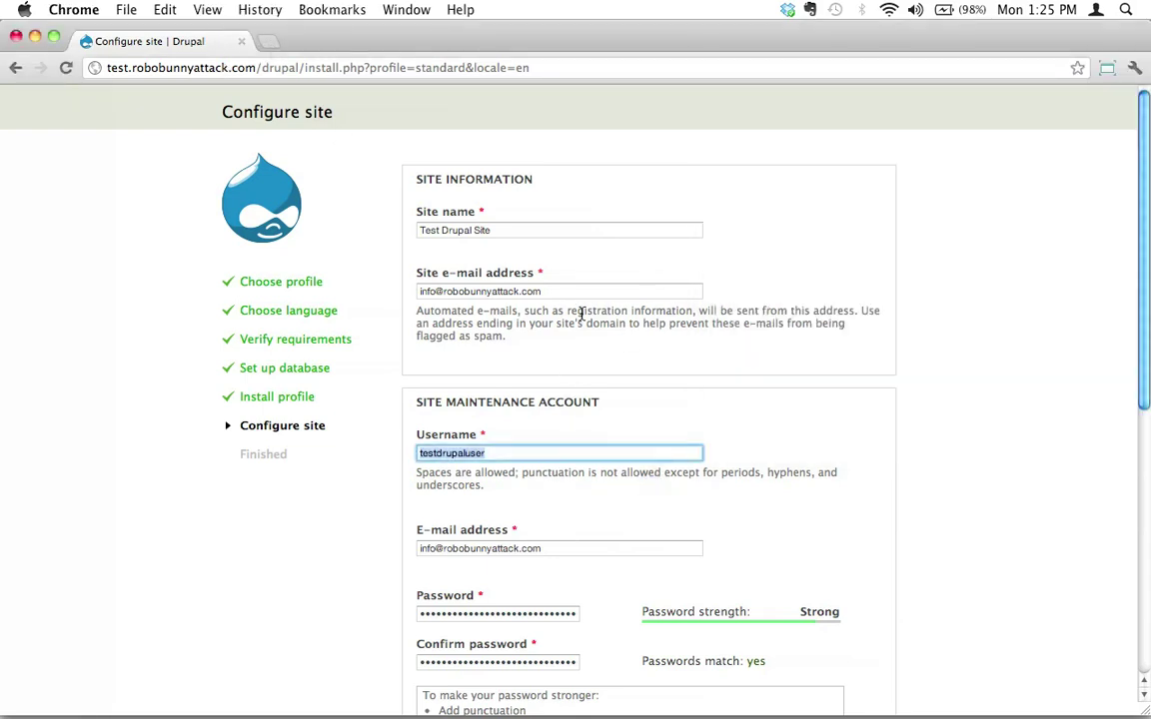
scroll(580, 313, "down", 3)
left_click_drag(356, 38, 371, 254)
left_click(312, 30)
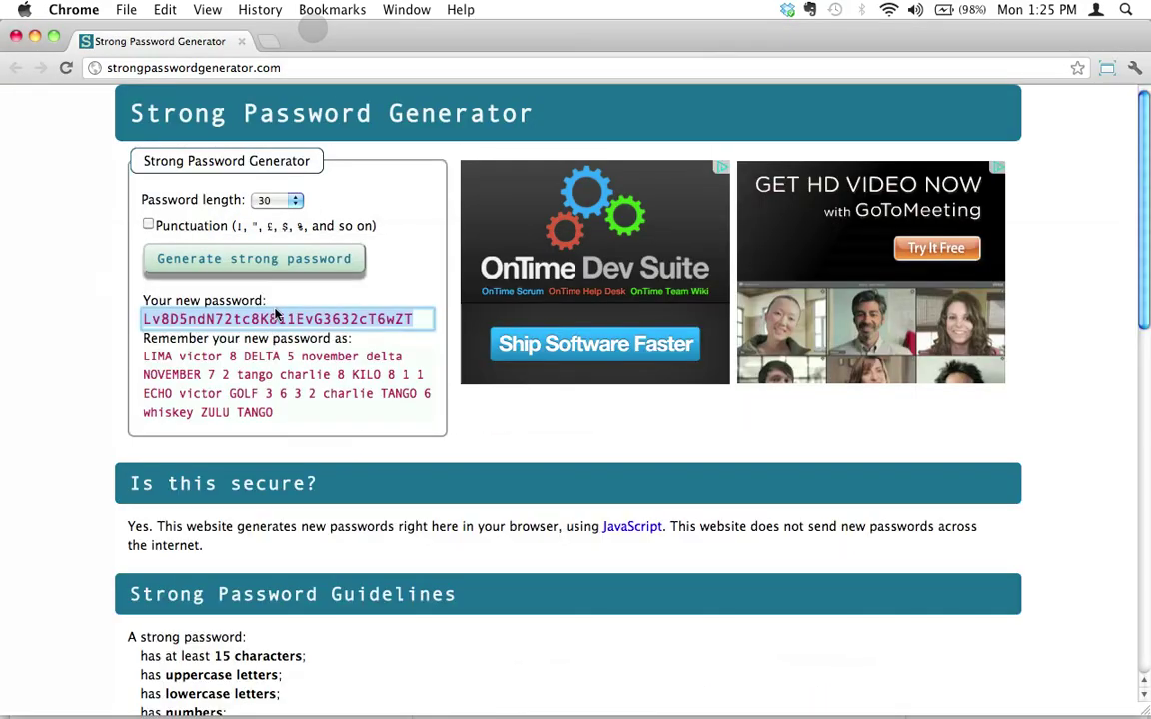
left_click(16, 36)
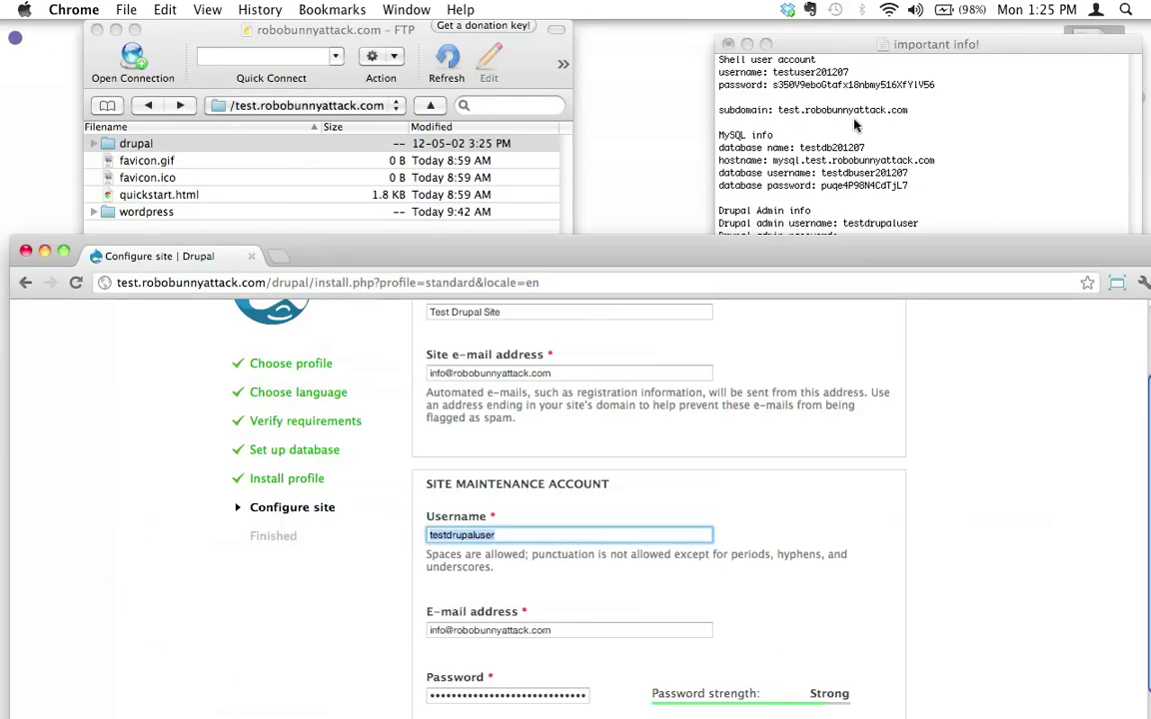
left_click(879, 306)
key("super+v")
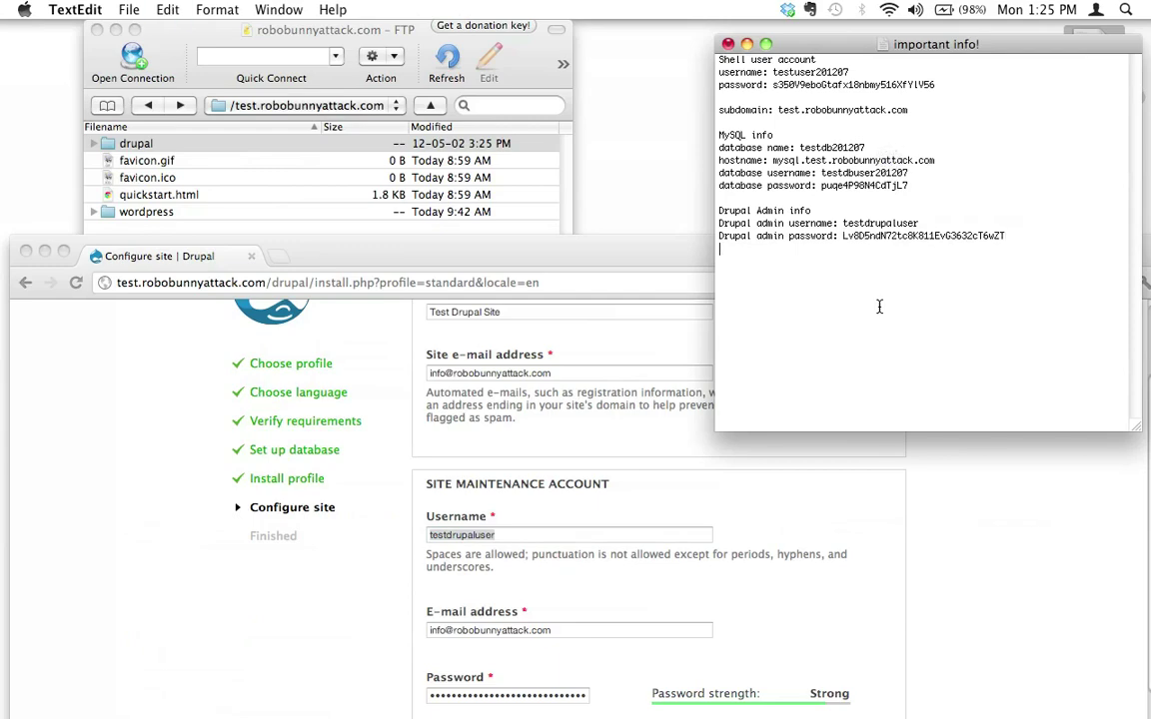
- Copy the site address test.robobunnyattack.com/drupal/ from Chrome's address bar
left_click_drag(577, 254, 579, 14)
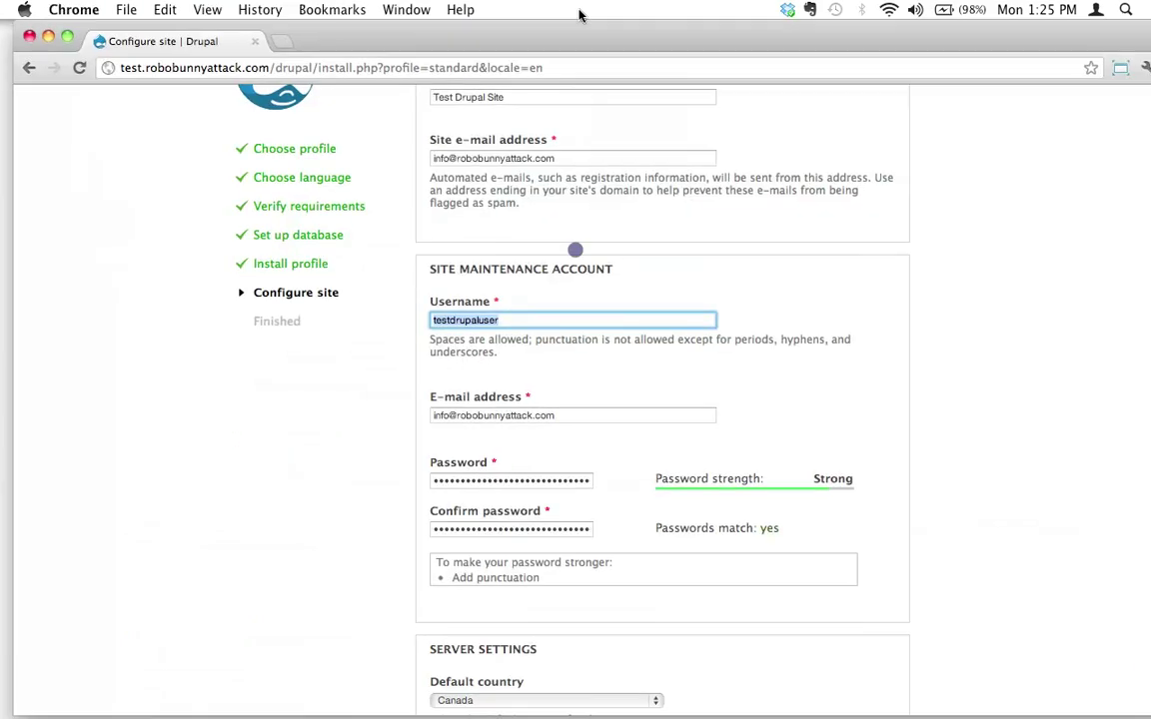
scroll(669, 315, "down", 5)
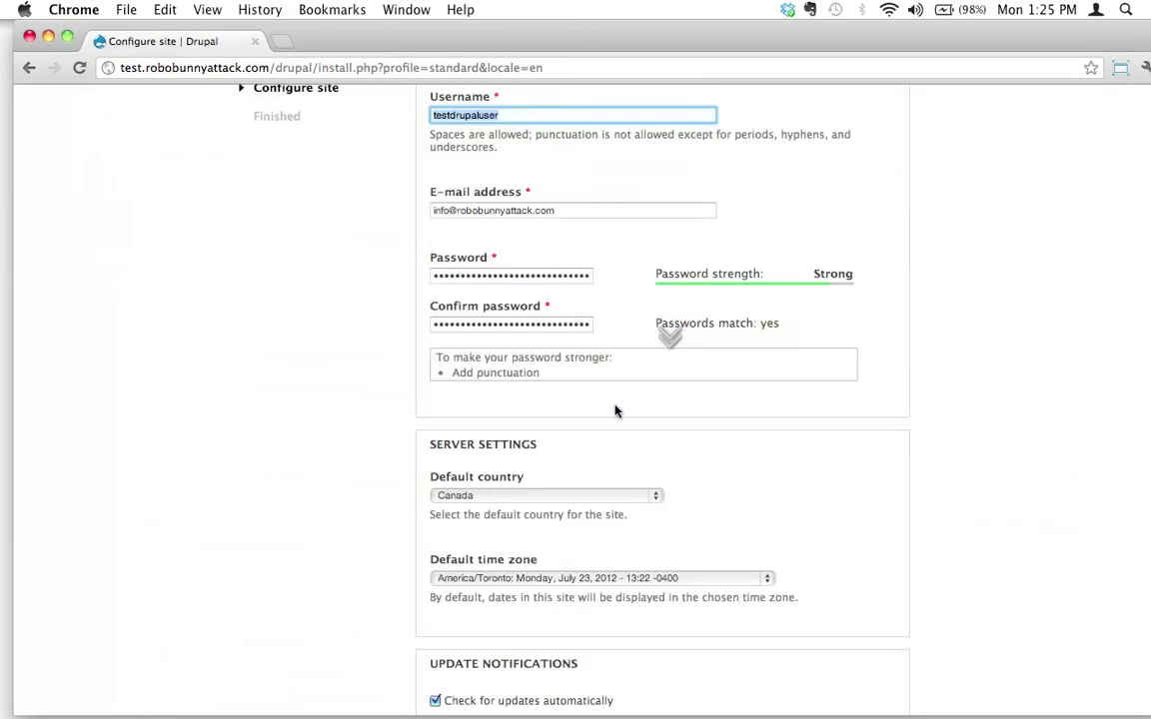
scroll(616, 407, "up", 8)
left_click_drag(316, 67, 54, 60)
key("super+c")
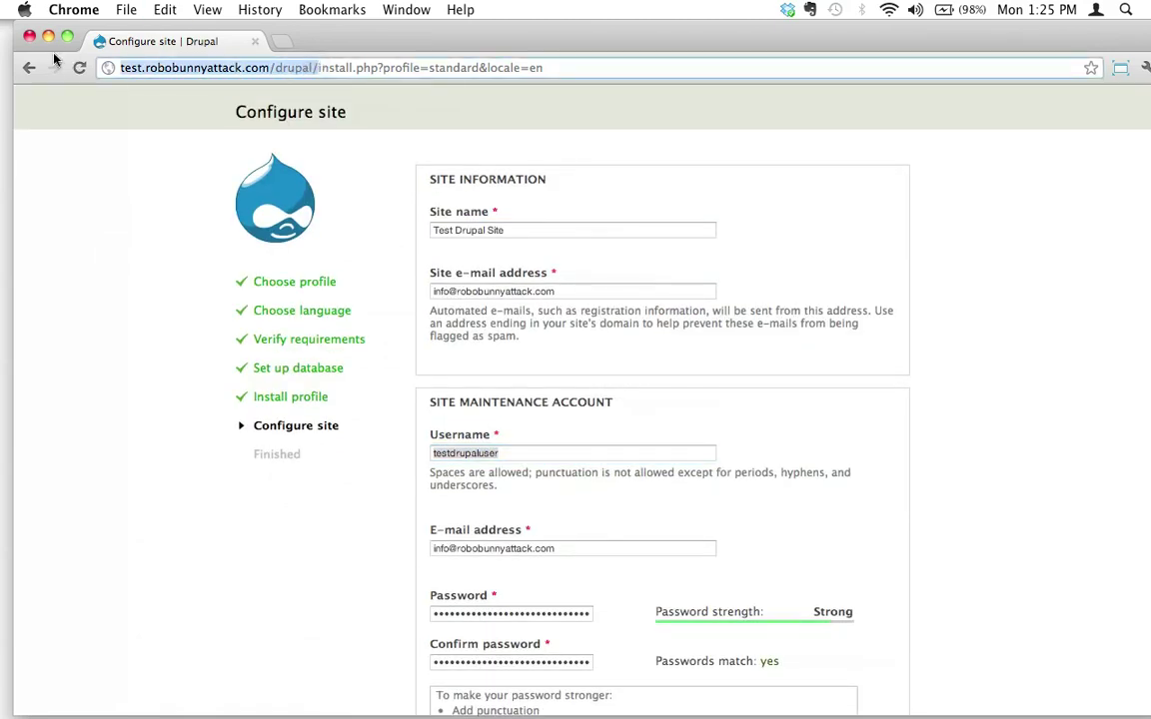
key("super+Tab")
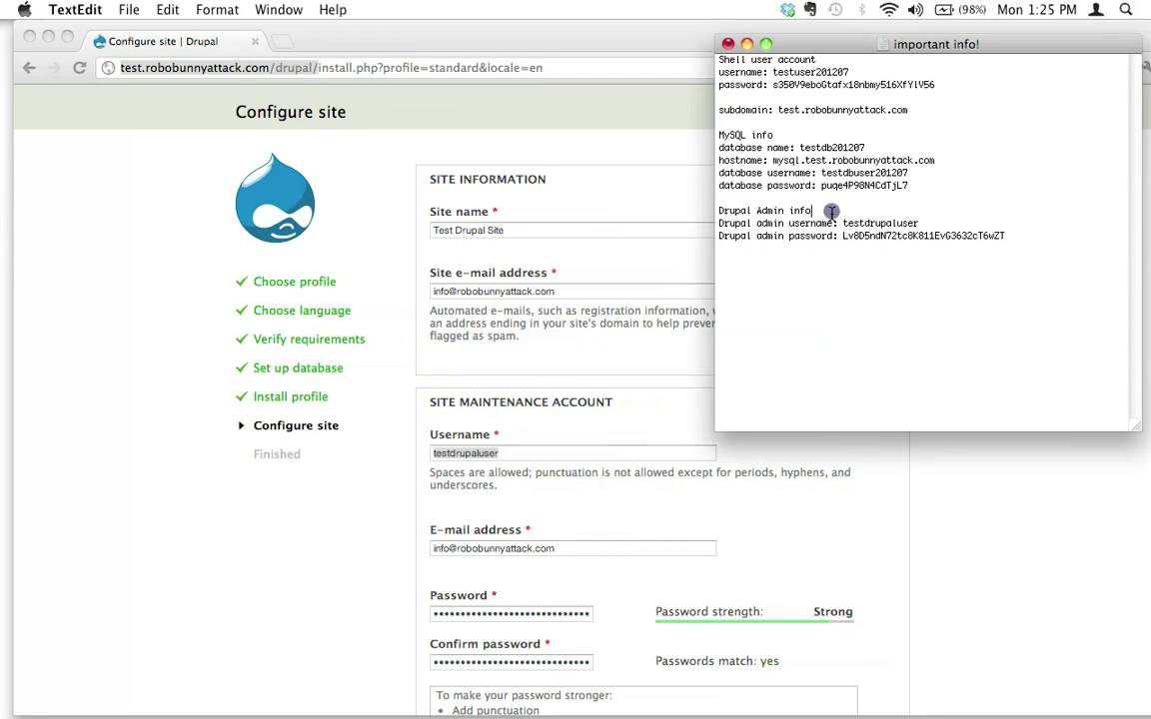
left_click(831, 215)
type("Site URL")
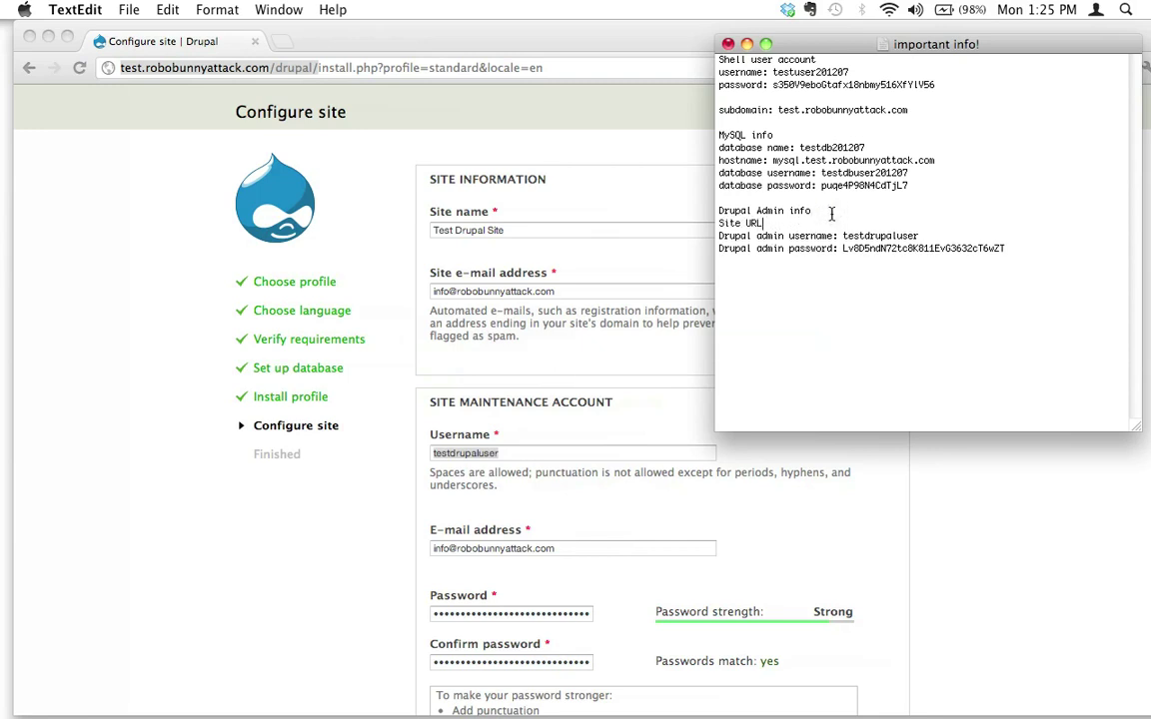
type(":")
key("super+v")
key("Down")
key("Down")
key("Down")
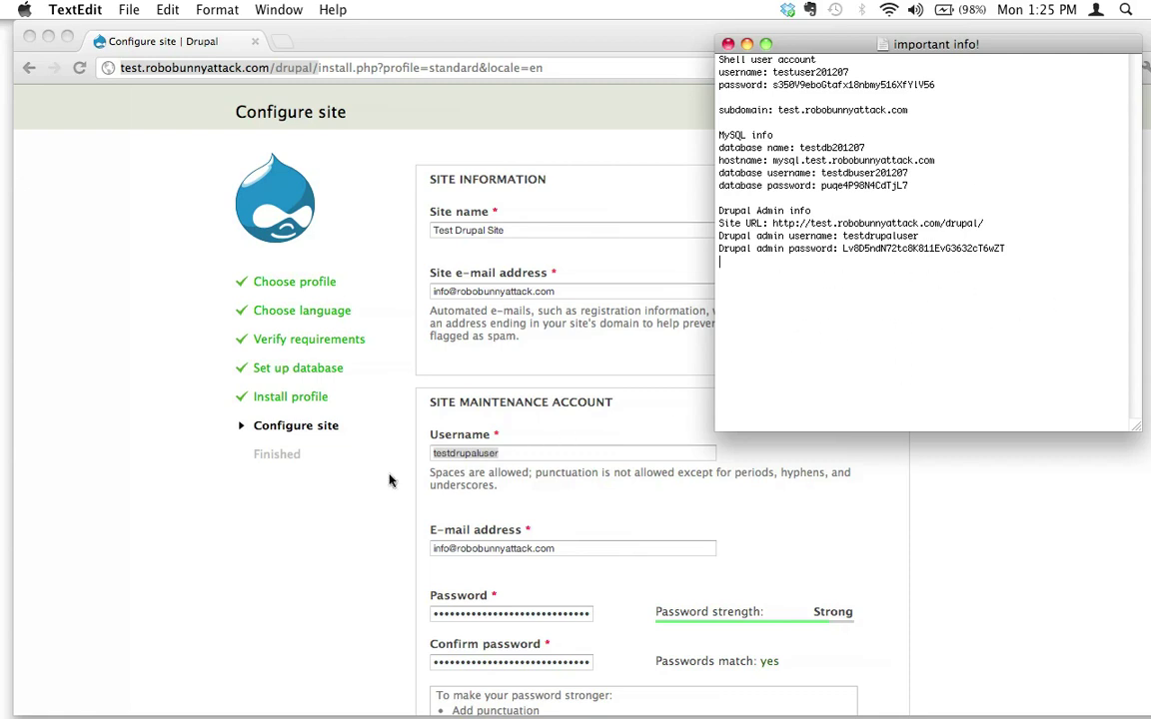
- Submit the Configure site form with Save and continue to reach the installation complete page
left_click(200, 544)
scroll(600, 510, "down", 8)
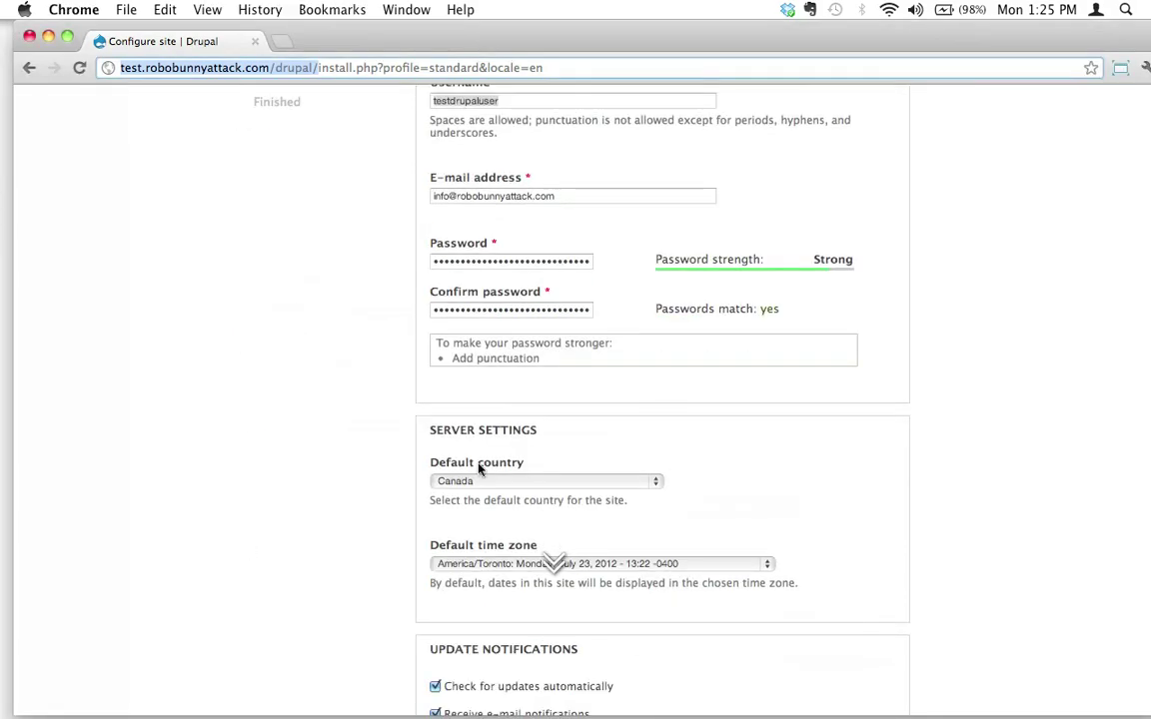
scroll(559, 470, "down", 4)
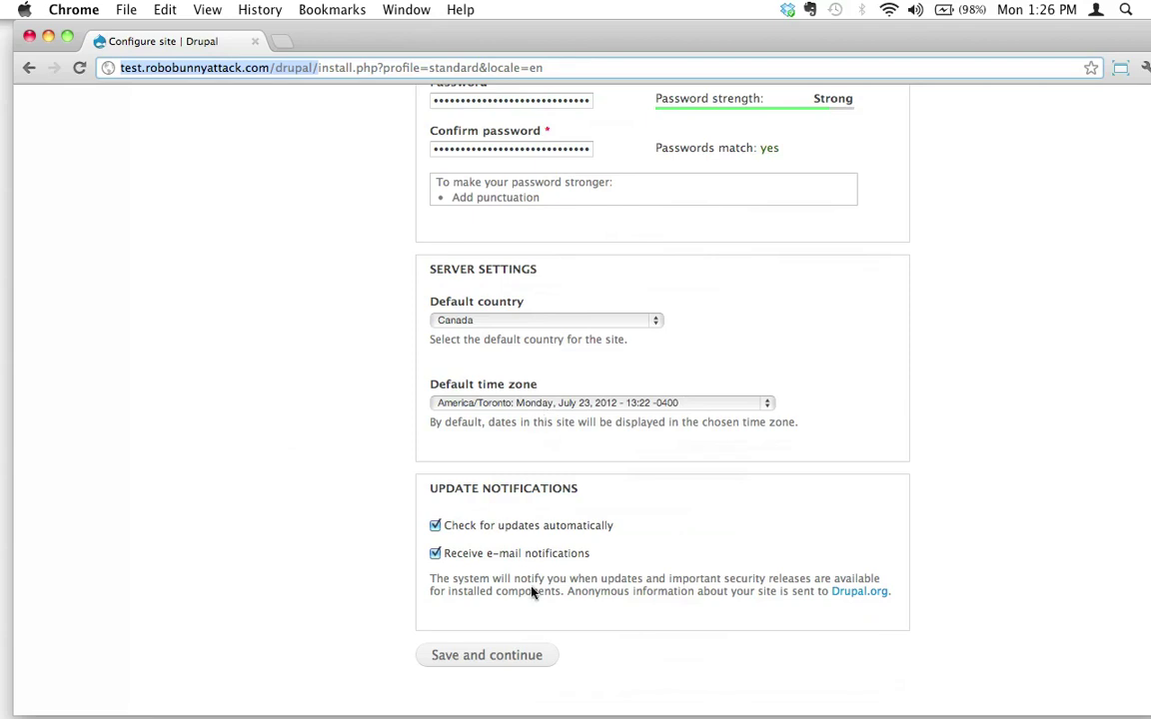
left_click(490, 657)
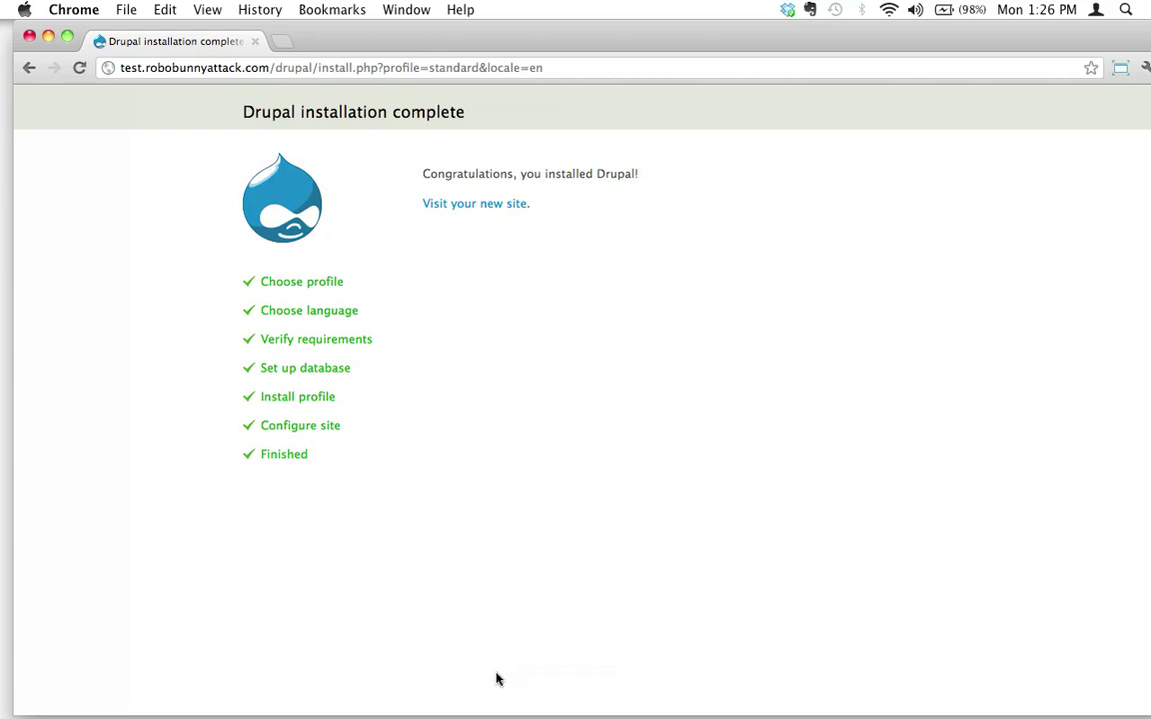
- Follow 'Visit your new site' to the Test Drupal Site front page and select its address
left_click(498, 206)
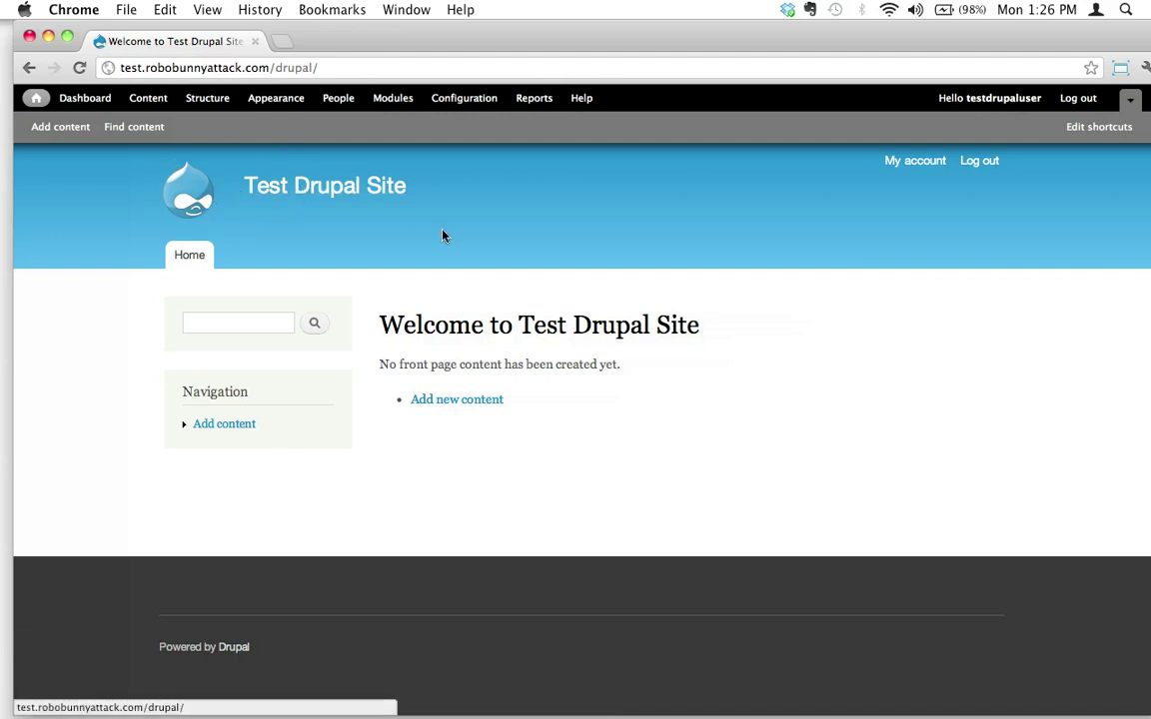
double_click(241, 67)
triple_click(241, 67)
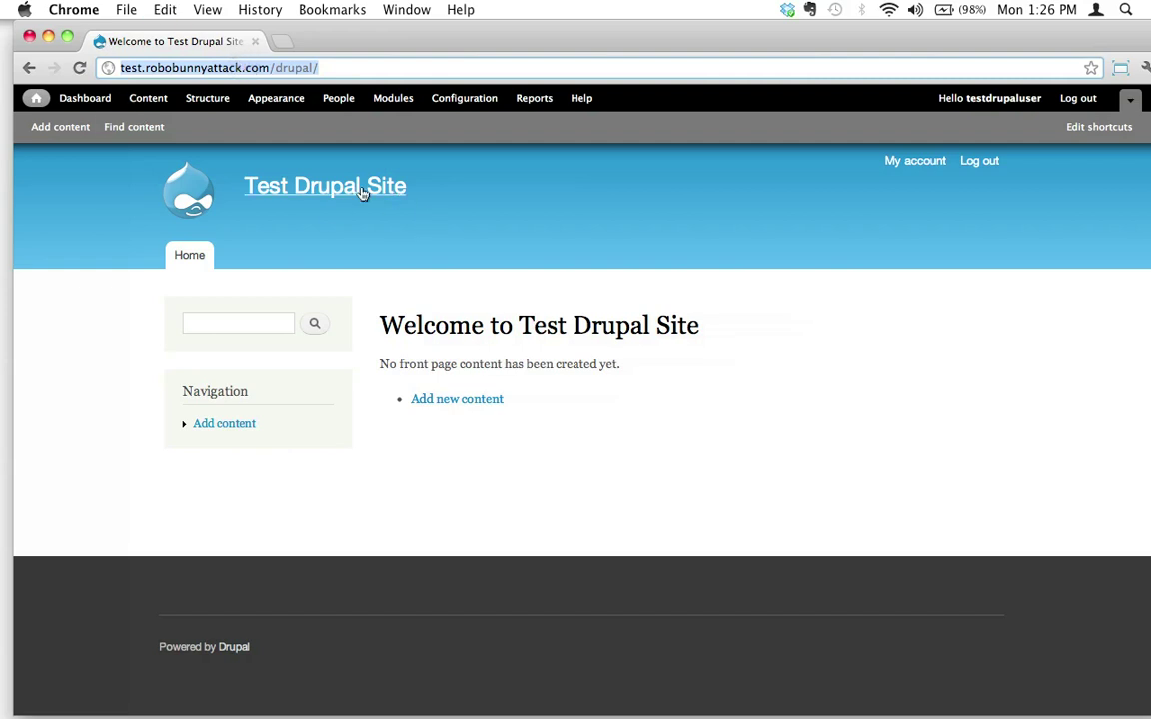
left_click(330, 676)
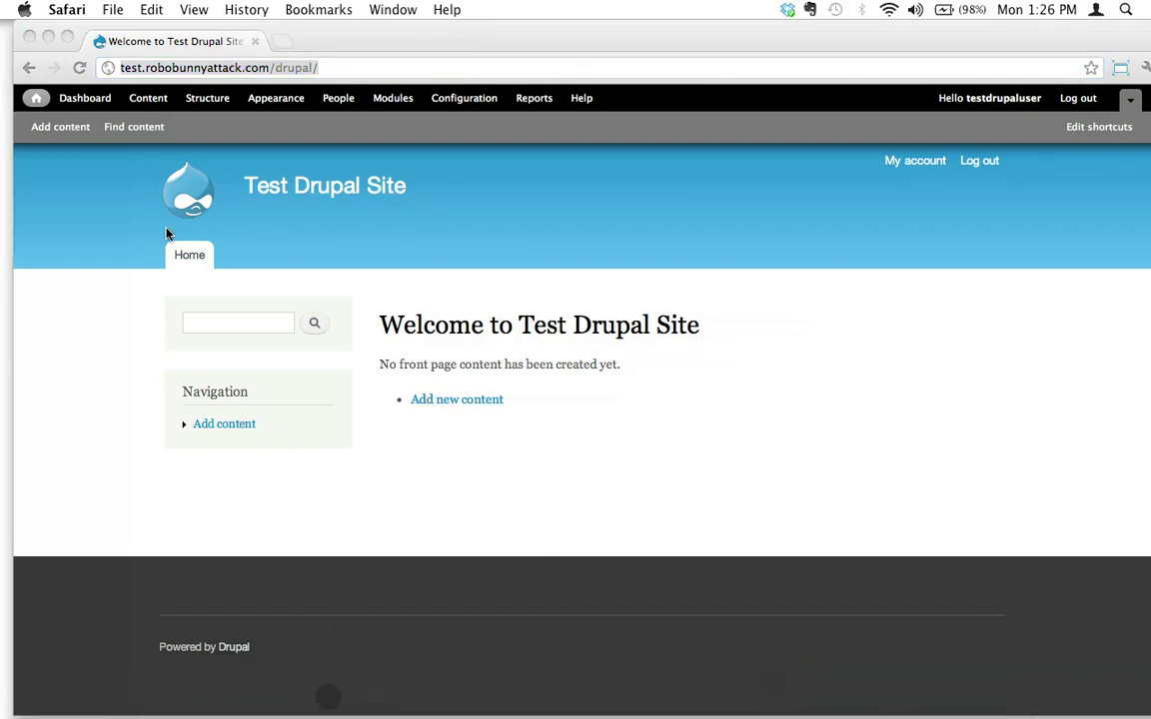
left_click(243, 51)
key("super+v")
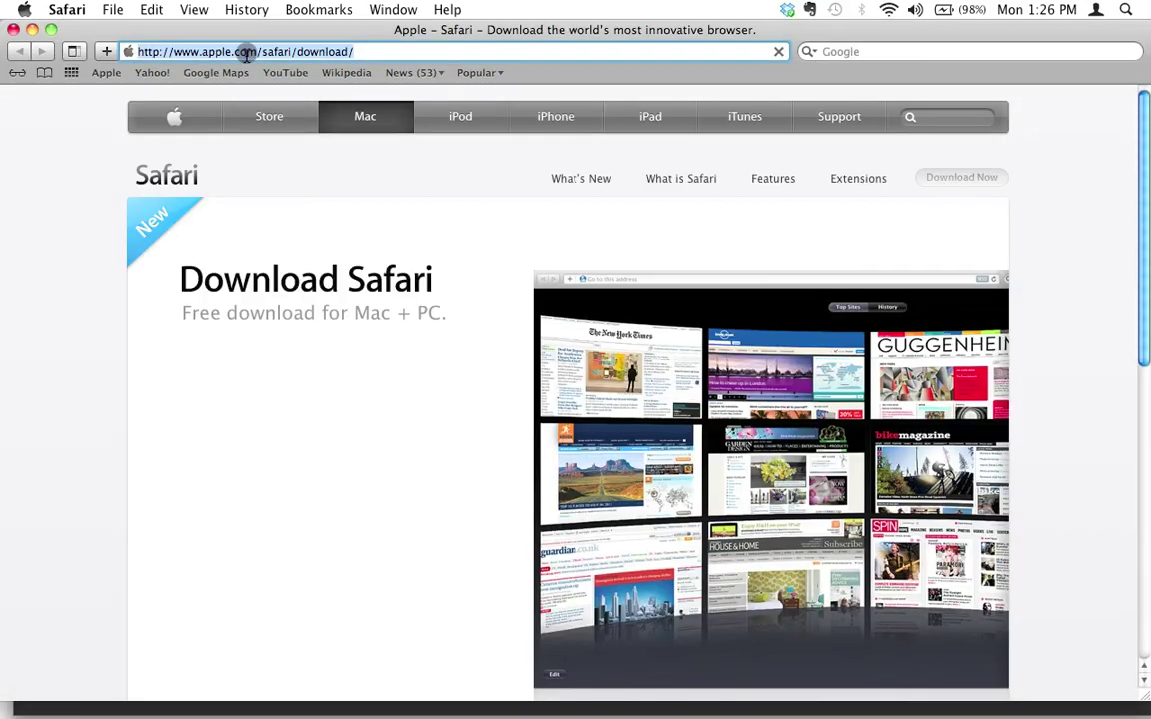
key("Return")
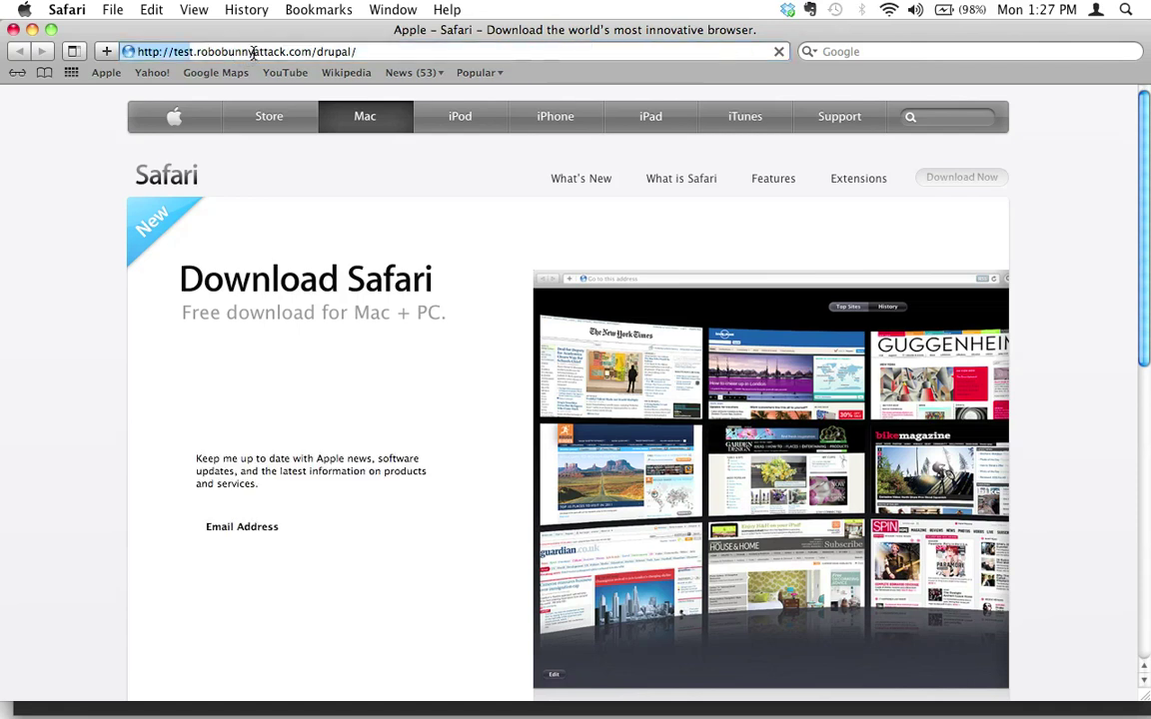